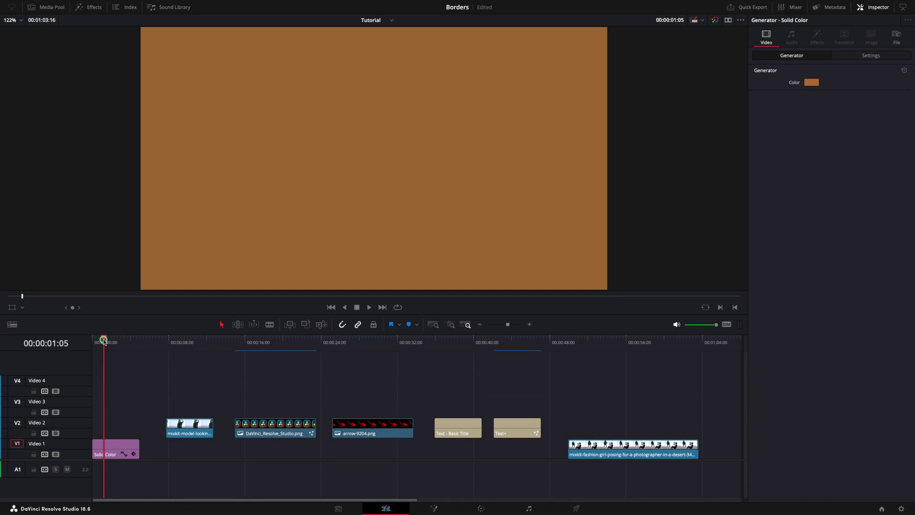
- Scrub the playhead to 00:00:02:00 over the brown Solid Color clip
{"action": "left_click_drag", "start_coordinate": [103, 339], "coordinate": [112, 343]}
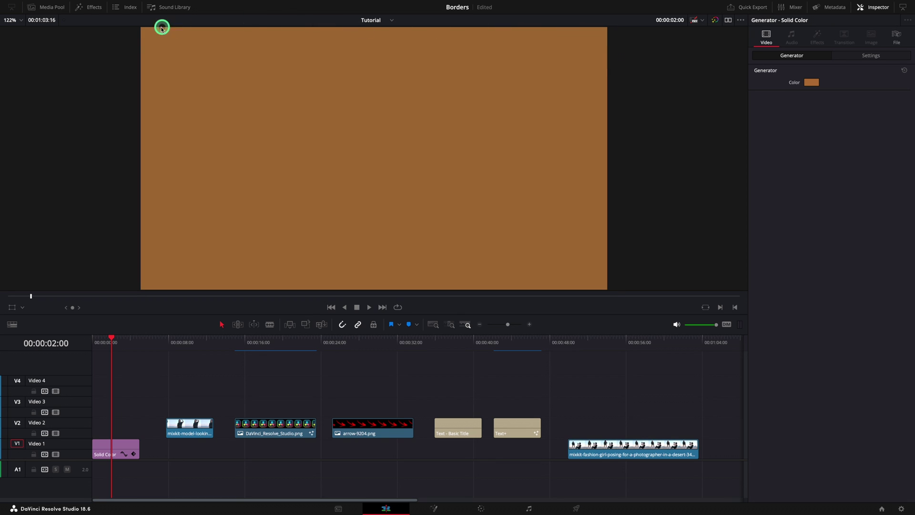
- Search the effects for 'border' and drop Colored Border onto the Solid Color clip
{"action": "left_click", "coordinate": [100, 10]}
{"action": "left_click", "coordinate": [24, 36]}
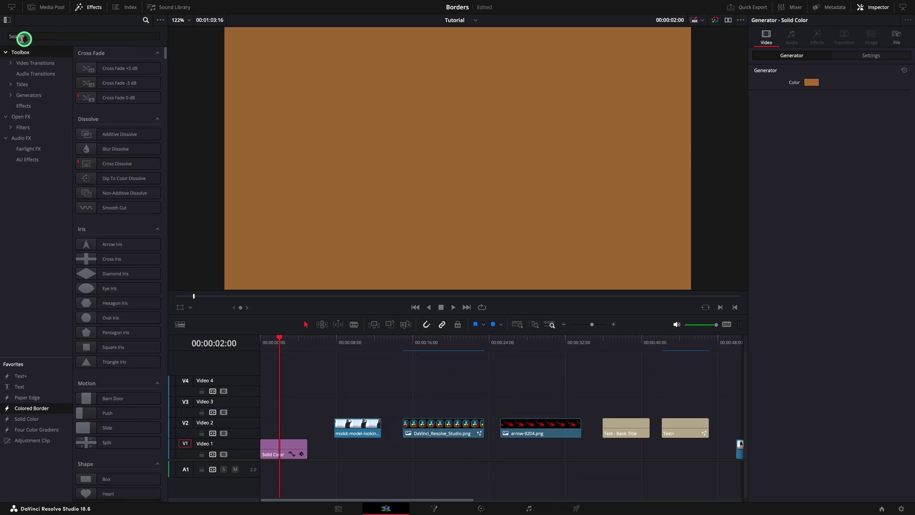
{"action": "type", "text": "border"}
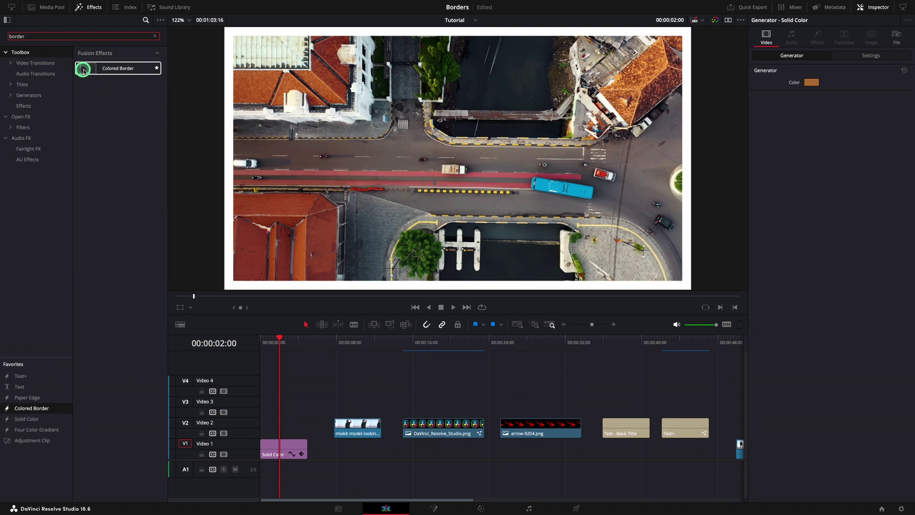
{"action": "left_click_drag", "start_coordinate": [96, 67], "coordinate": [295, 445]}
- Search 'clip' and drag an Adjustment Clip onto Video 2 at the playhead
{"action": "left_click", "coordinate": [154, 35]}
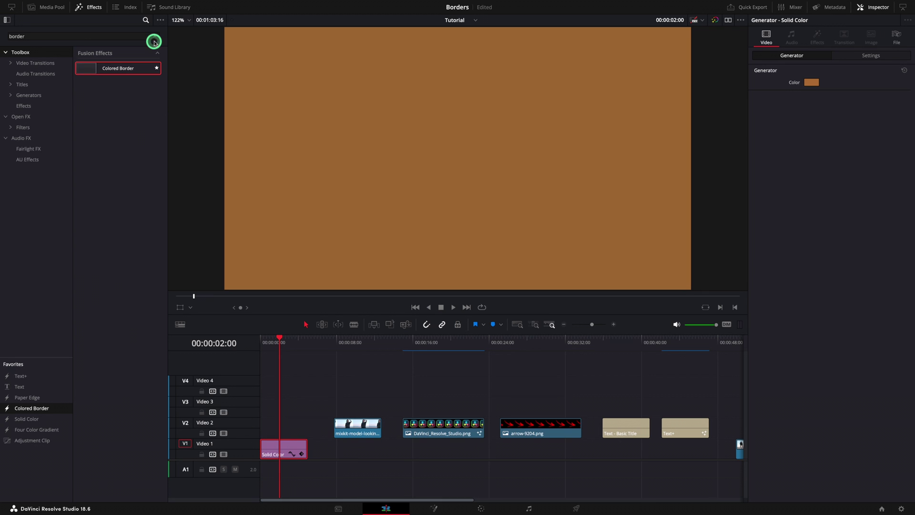
{"action": "left_click", "coordinate": [127, 36]}
{"action": "type", "text": "clip"}
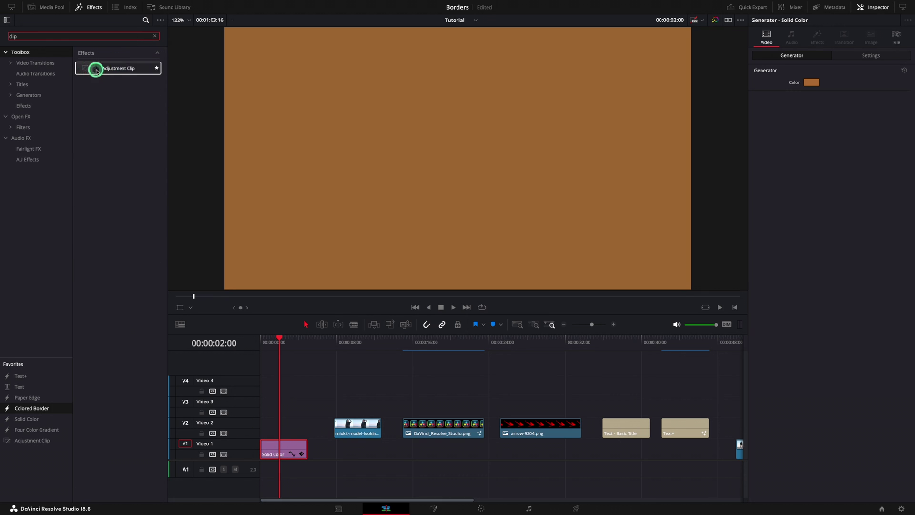
{"action": "left_click_drag", "start_coordinate": [94, 67], "coordinate": [267, 429]}
- Apply Colored Border to the Adjustment Clip for a white frame at Border Width -0.031
{"action": "left_click", "coordinate": [154, 36]}
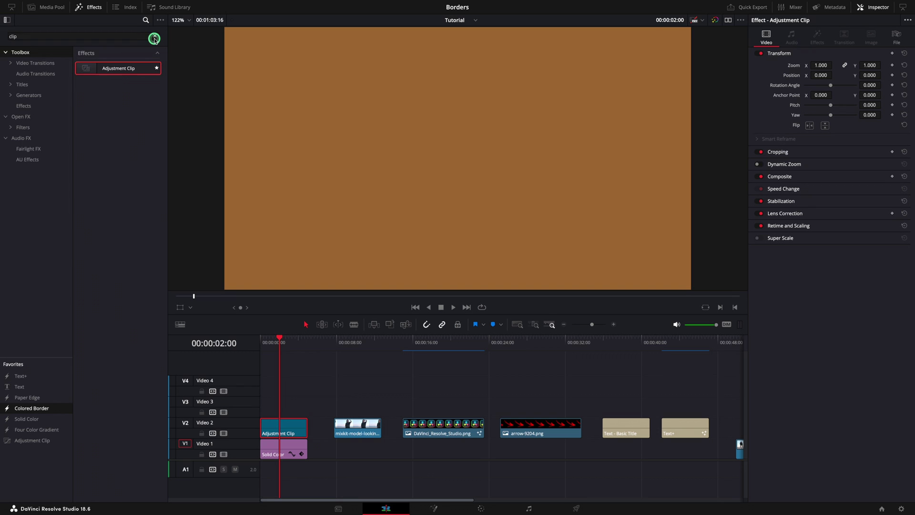
{"action": "left_click", "coordinate": [133, 36]}
{"action": "type", "text": "border"}
{"action": "left_click_drag", "start_coordinate": [90, 68], "coordinate": [272, 432]}
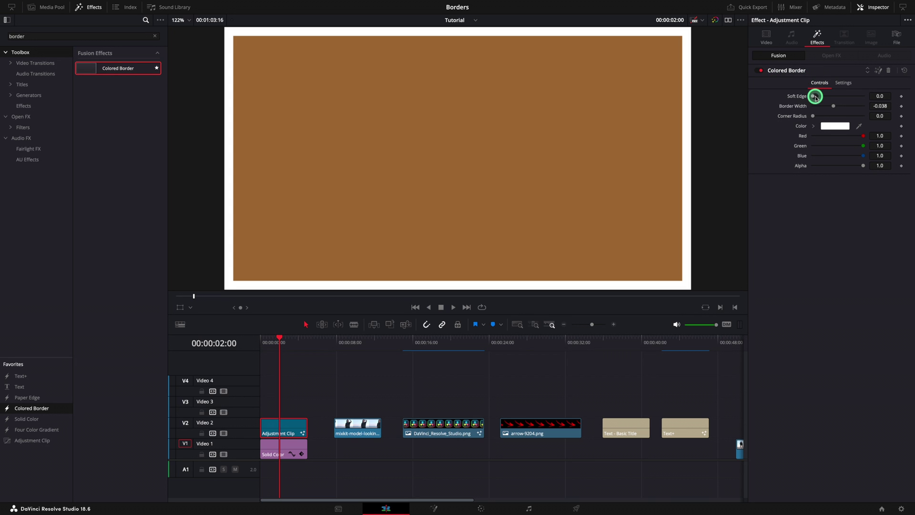
{"action": "left_click_drag", "start_coordinate": [814, 98], "coordinate": [799, 116]}
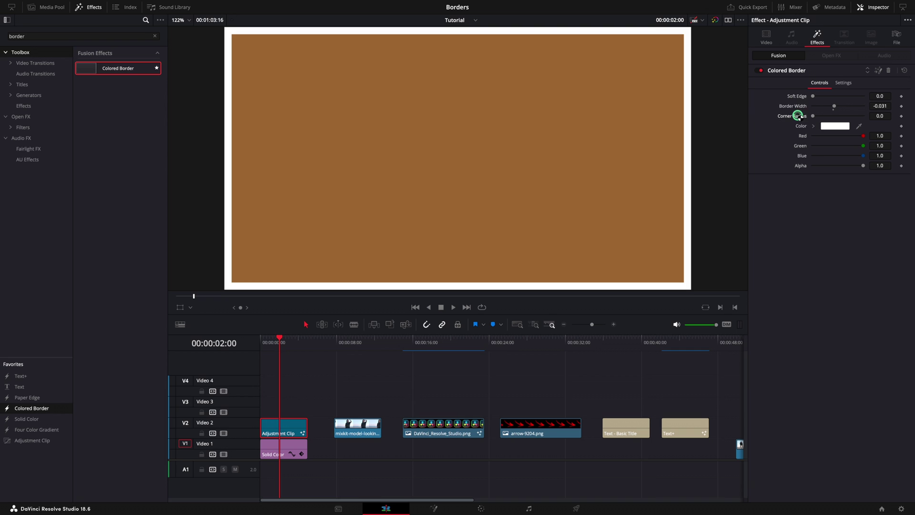
- Make the border red at Alpha 0.283, then add a second Colored Border to the Adjustment Clip
{"action": "left_click", "coordinate": [860, 127]}
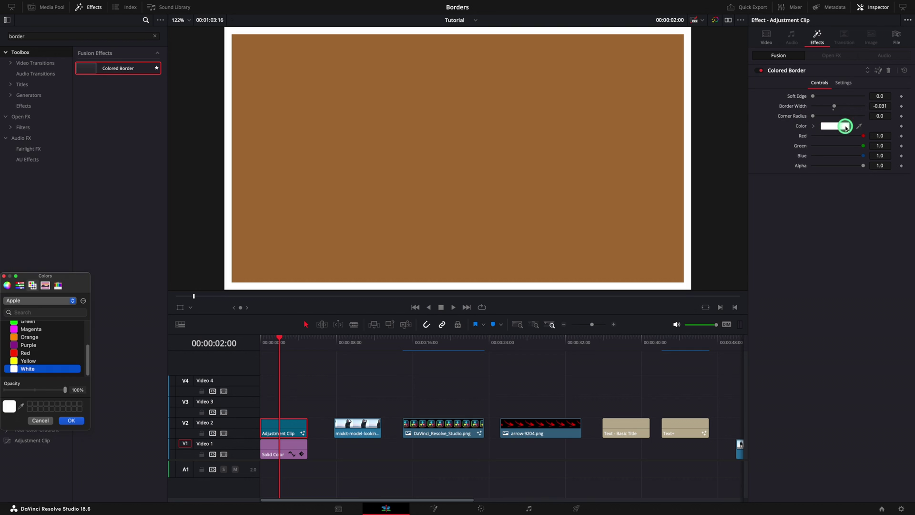
{"action": "left_click", "coordinate": [28, 353]}
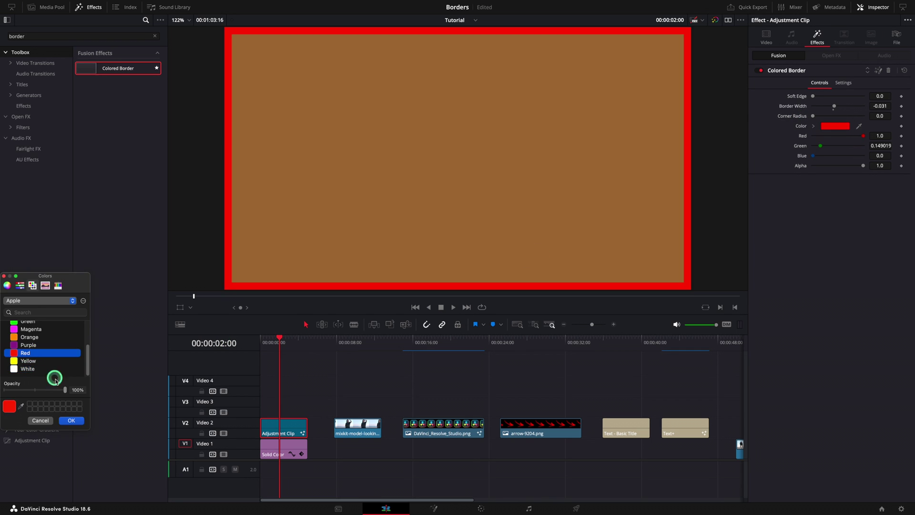
{"action": "left_click", "coordinate": [71, 420]}
{"action": "left_click_drag", "start_coordinate": [864, 165], "coordinate": [827, 168]}
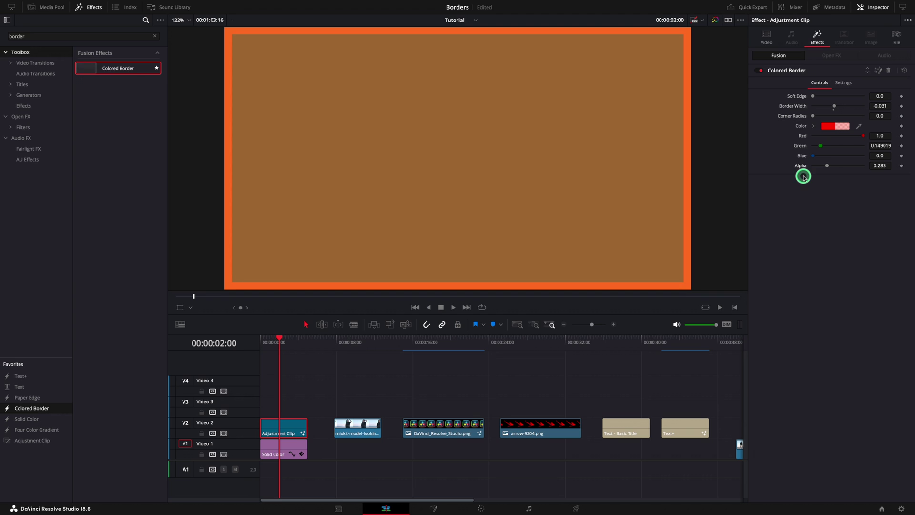
{"action": "left_click_drag", "start_coordinate": [87, 68], "coordinate": [268, 431]}
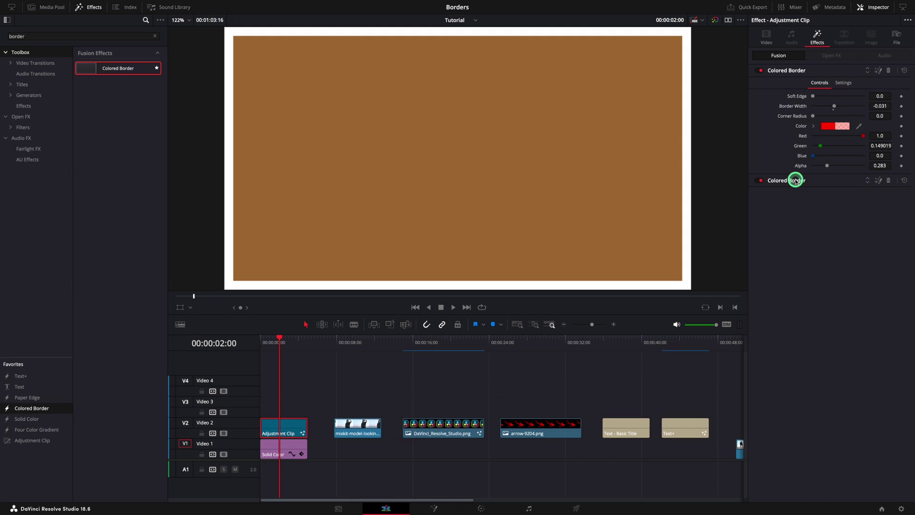
- Thin the second white Colored Border to Border Width -0.016 and delete the red one
{"action": "left_click", "coordinate": [811, 180]}
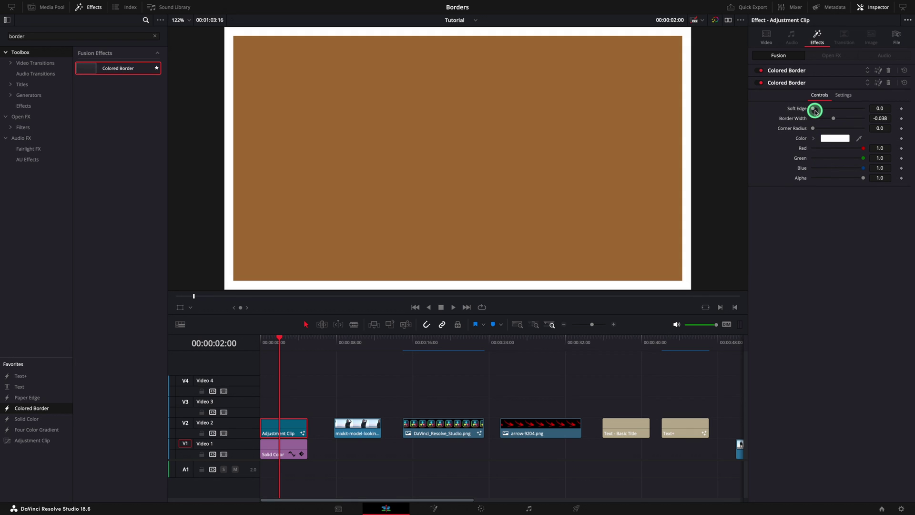
{"action": "left_click_drag", "start_coordinate": [836, 120], "coordinate": [836, 120]}
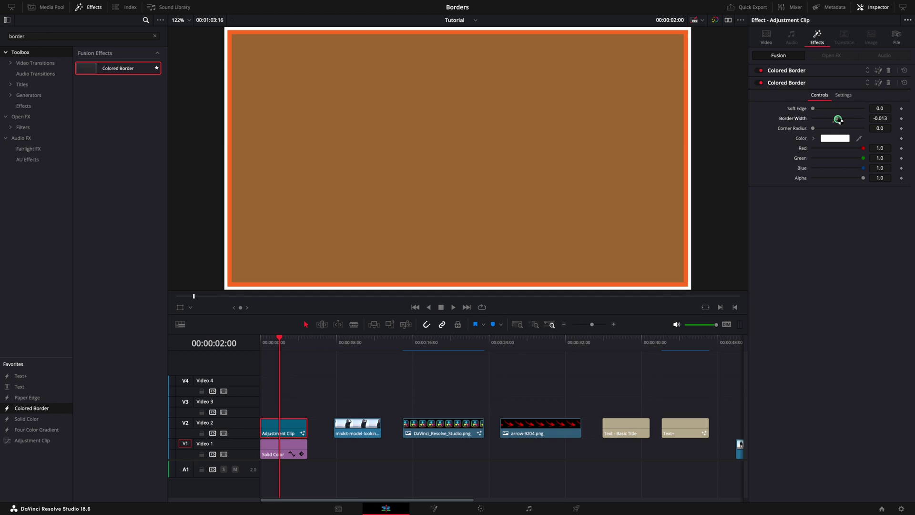
{"action": "left_click", "coordinate": [889, 71]}
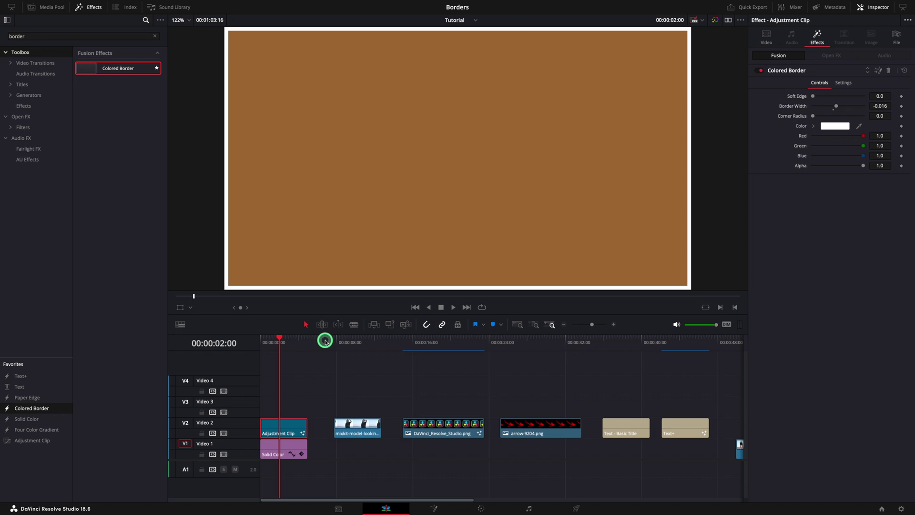
- Move the playhead to the model clip and apply Colored Border to it
{"action": "left_click_drag", "start_coordinate": [322, 340], "coordinate": [364, 343]}
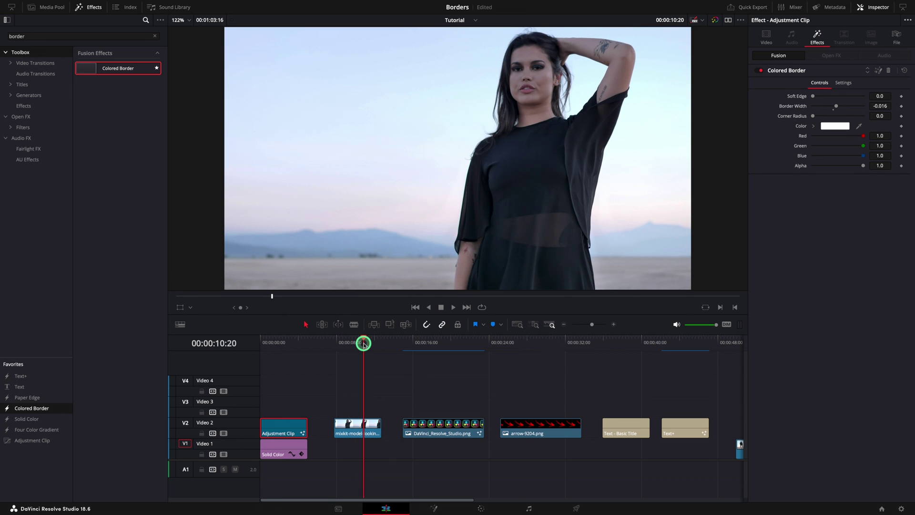
{"action": "left_click_drag", "start_coordinate": [88, 70], "coordinate": [343, 432]}
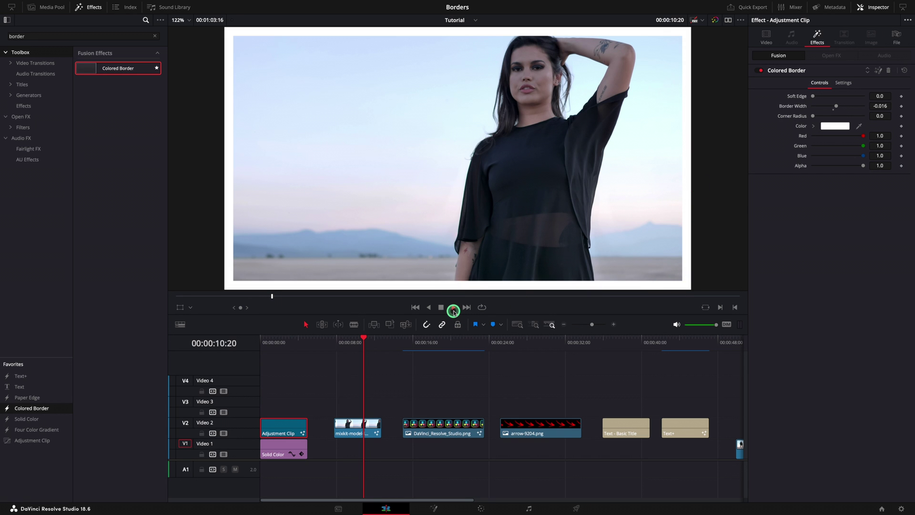
{"action": "left_click", "coordinate": [360, 376]}
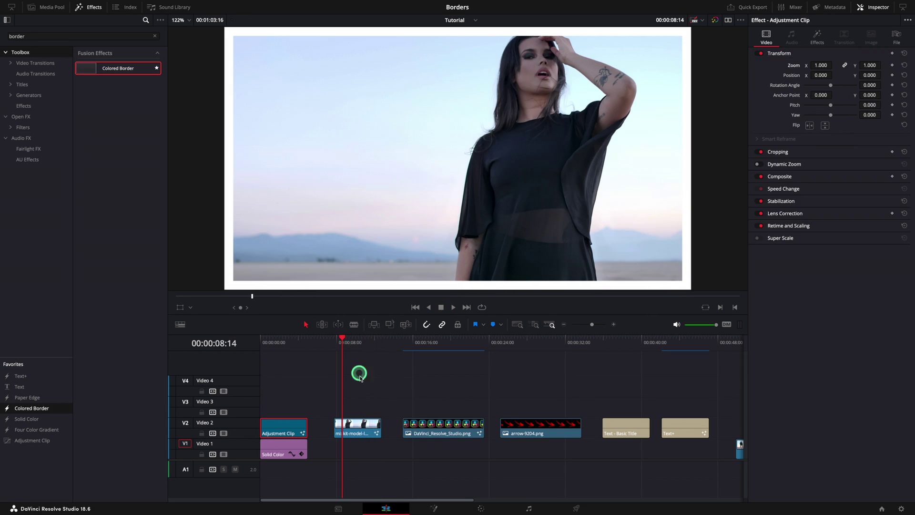
- Set the model clip's Inspector Zoom to 0.750 and delete its Colored Border
{"action": "left_click", "coordinate": [356, 428]}
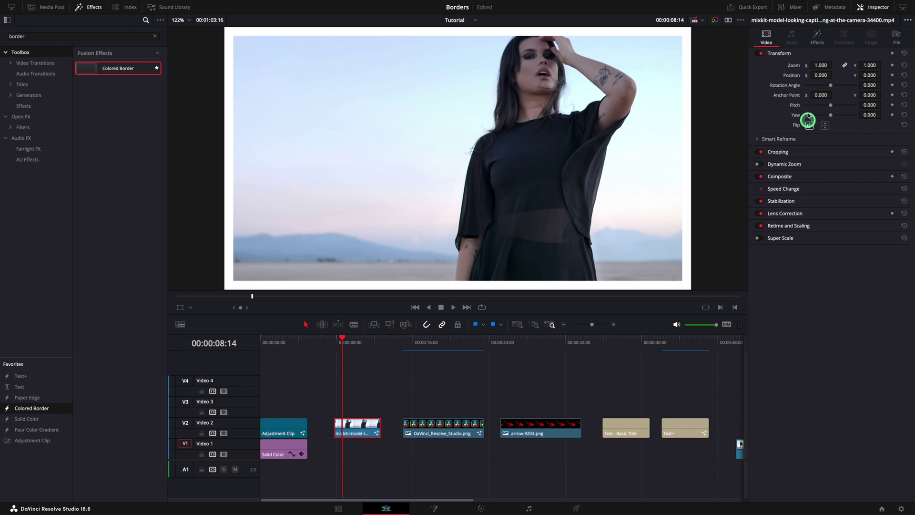
{"action": "left_click", "coordinate": [768, 37]}
{"action": "left_click", "coordinate": [809, 65]}
{"action": "left_click_drag", "start_coordinate": [823, 65], "coordinate": [813, 67]}
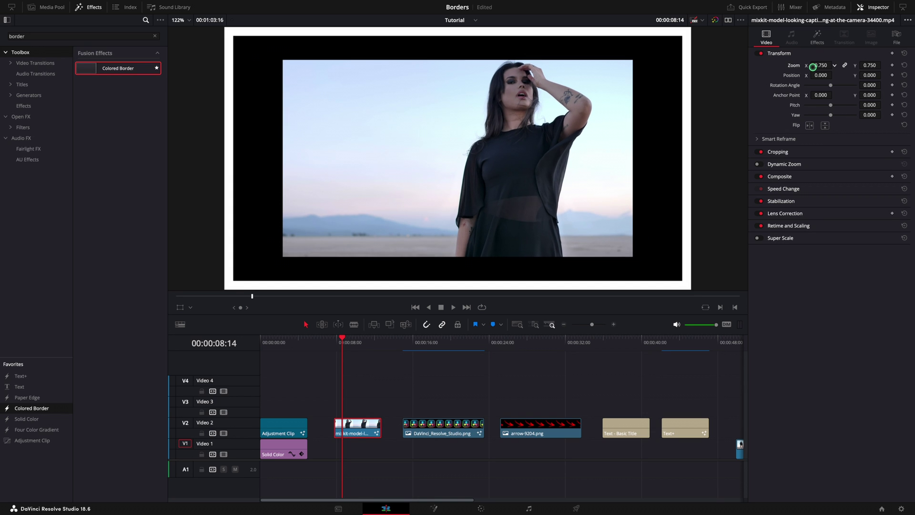
{"action": "left_click", "coordinate": [813, 67]}
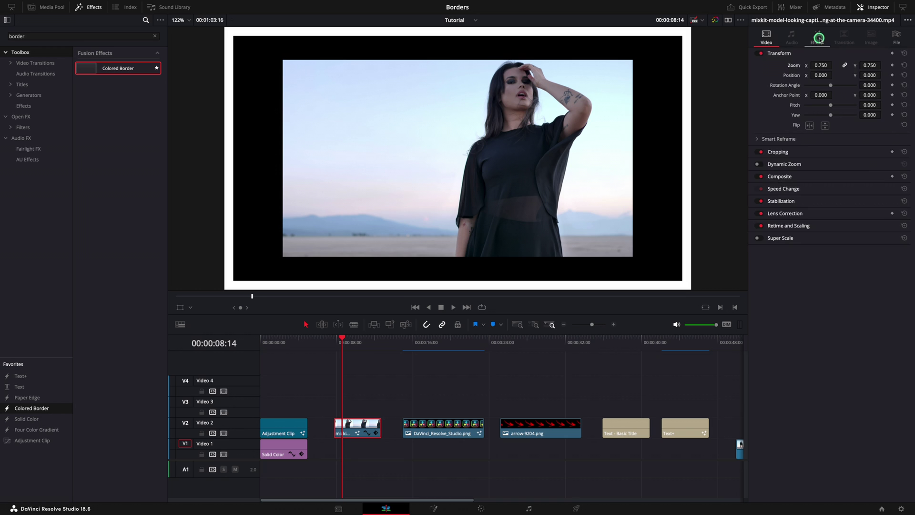
{"action": "left_click", "coordinate": [818, 38]}
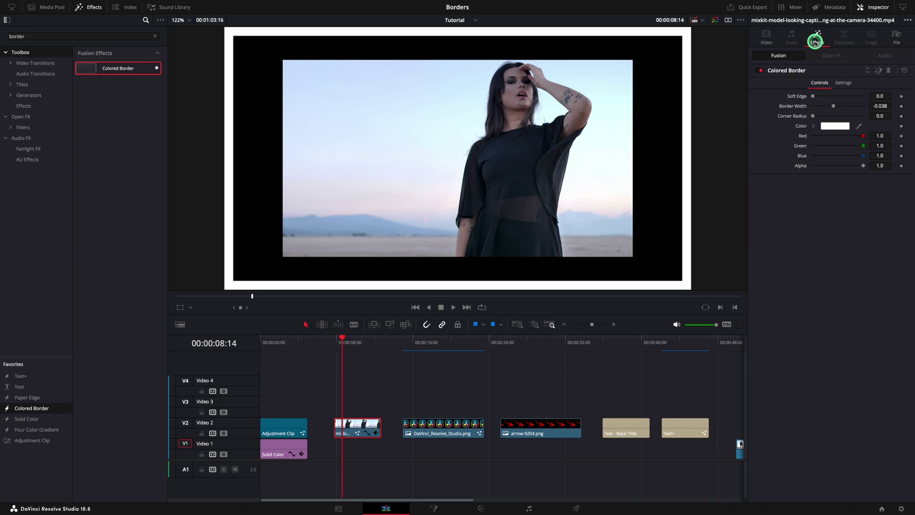
{"action": "left_click", "coordinate": [890, 71]}
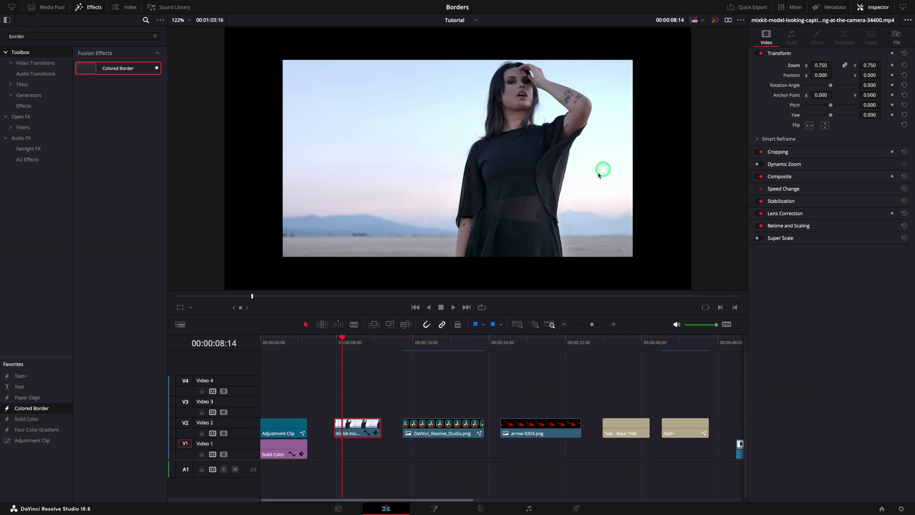
- Move the model clip to Video 3 at the timeline start and park the playhead at 00:00:03:22
{"action": "left_click_drag", "start_coordinate": [380, 412], "coordinate": [288, 408]}
{"action": "left_click", "coordinate": [280, 343]}
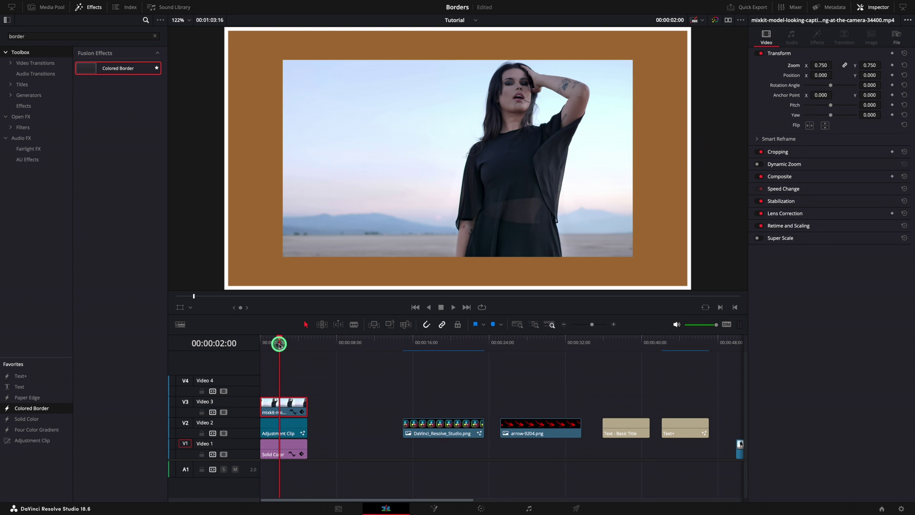
{"action": "left_click_drag", "start_coordinate": [277, 348], "coordinate": [298, 345]}
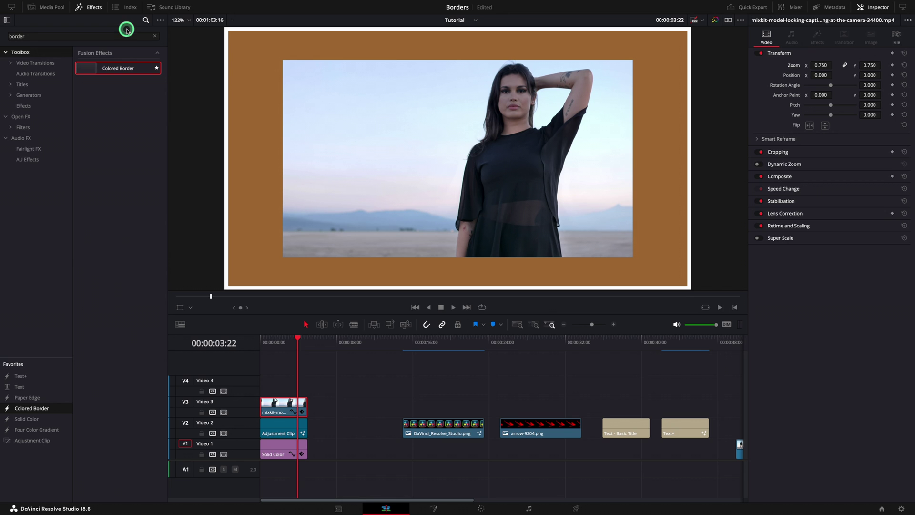
- Apply Paper Edge to the model clip with Border 0.0052 and Edge Contrast 0.0
{"action": "left_click", "coordinate": [155, 35]}
{"action": "type", "text": "paper"}
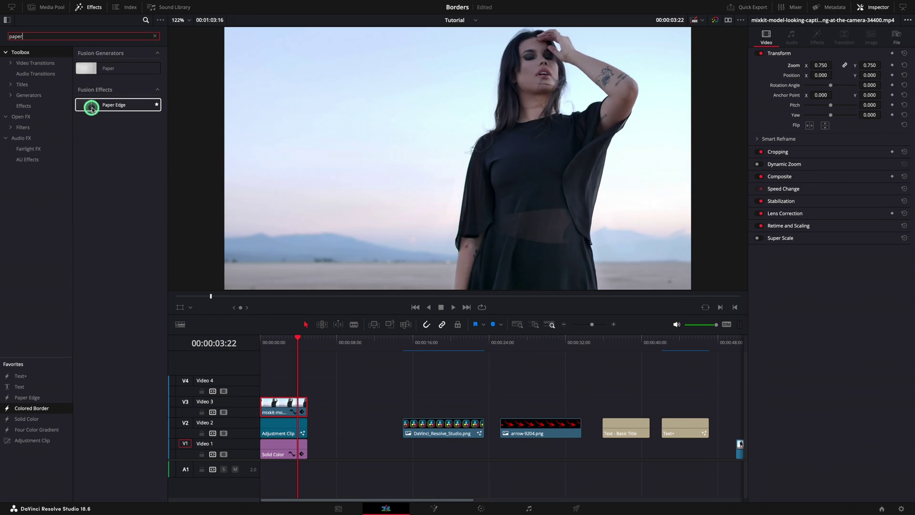
{"action": "left_click_drag", "start_coordinate": [92, 106], "coordinate": [279, 410]}
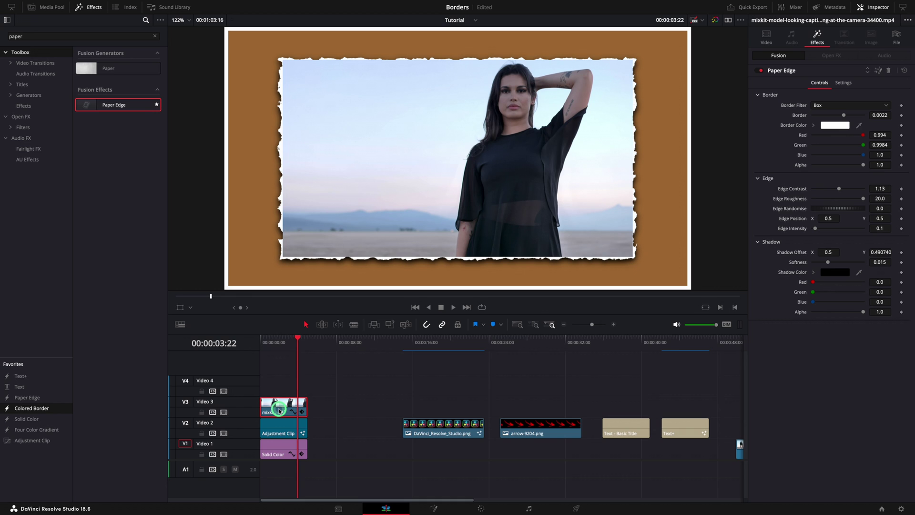
{"action": "left_click", "coordinate": [284, 95]}
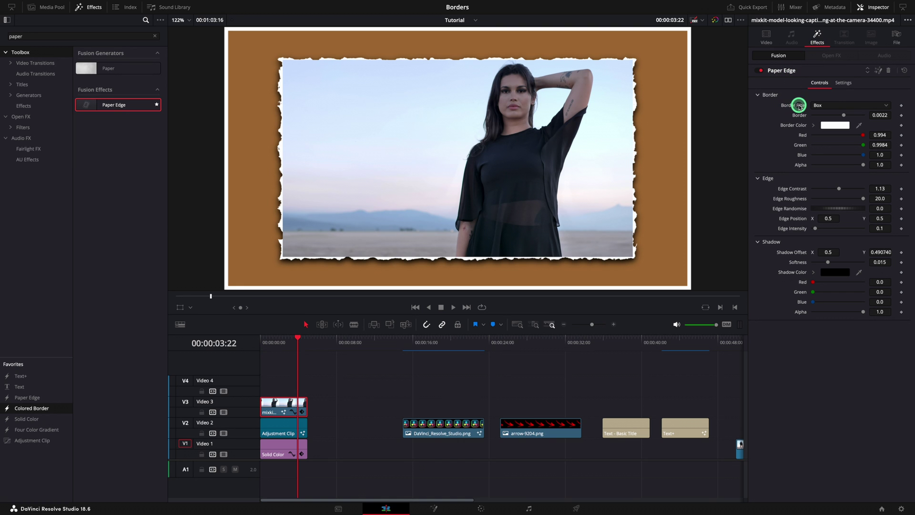
{"action": "left_click_drag", "start_coordinate": [842, 116], "coordinate": [854, 117]}
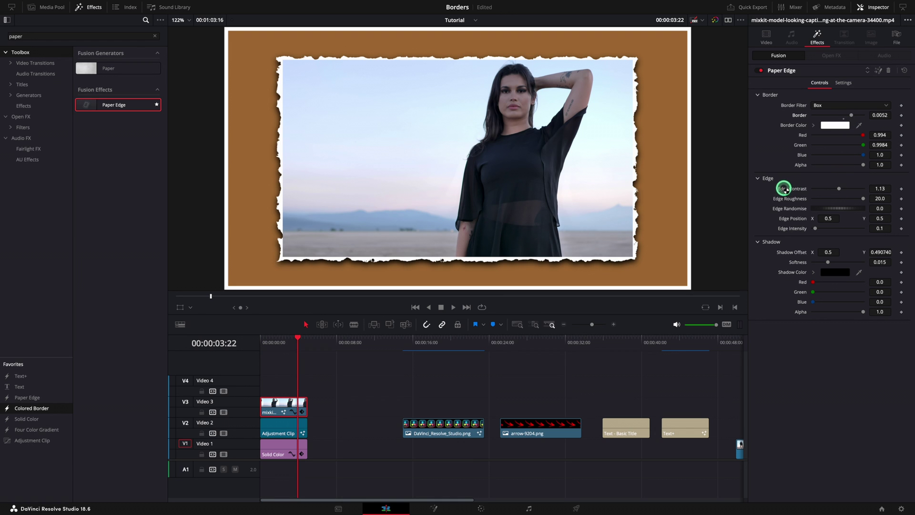
{"action": "left_click_drag", "start_coordinate": [840, 189], "coordinate": [806, 189]}
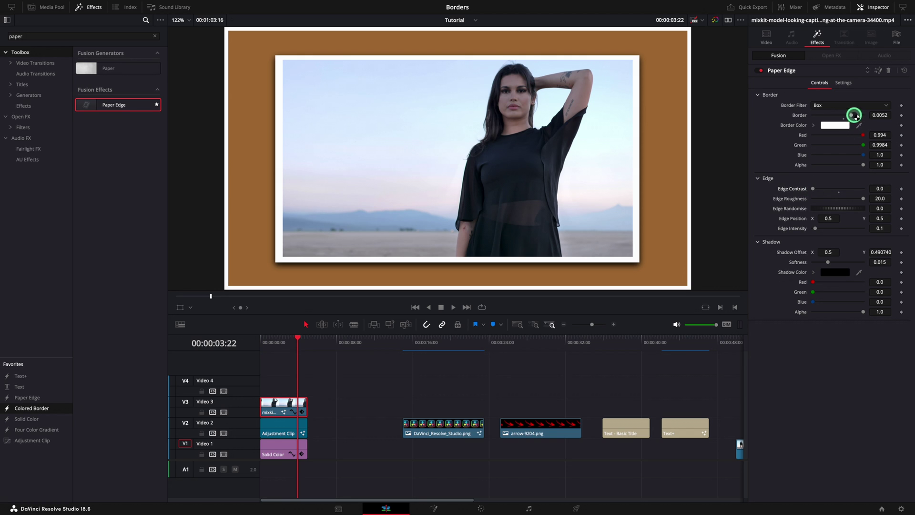
- Set the Paper Edge Border Filter to Circle and thicken Border to 0.0063
{"action": "left_click_drag", "start_coordinate": [851, 115], "coordinate": [849, 116]}
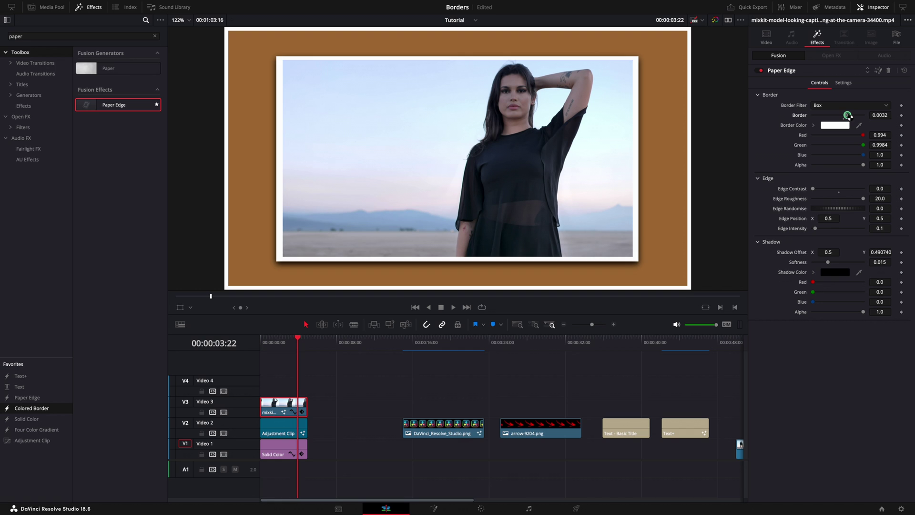
{"action": "left_click", "coordinate": [844, 106]}
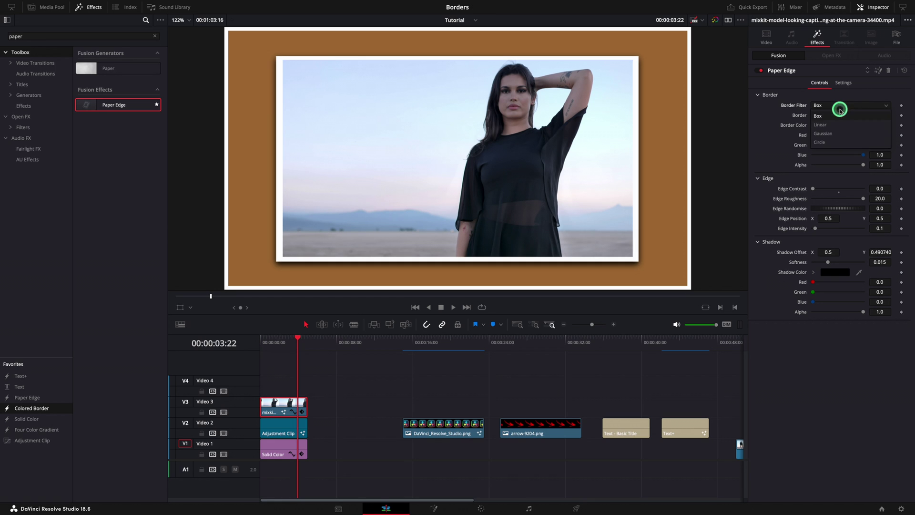
{"action": "left_click", "coordinate": [832, 125]}
{"action": "left_click", "coordinate": [835, 110]}
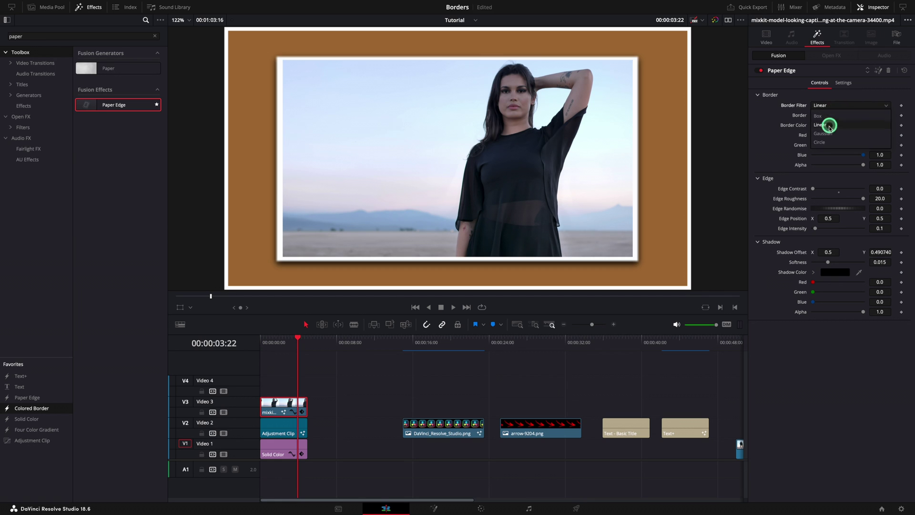
{"action": "left_click", "coordinate": [840, 134]}
{"action": "left_click", "coordinate": [838, 107]}
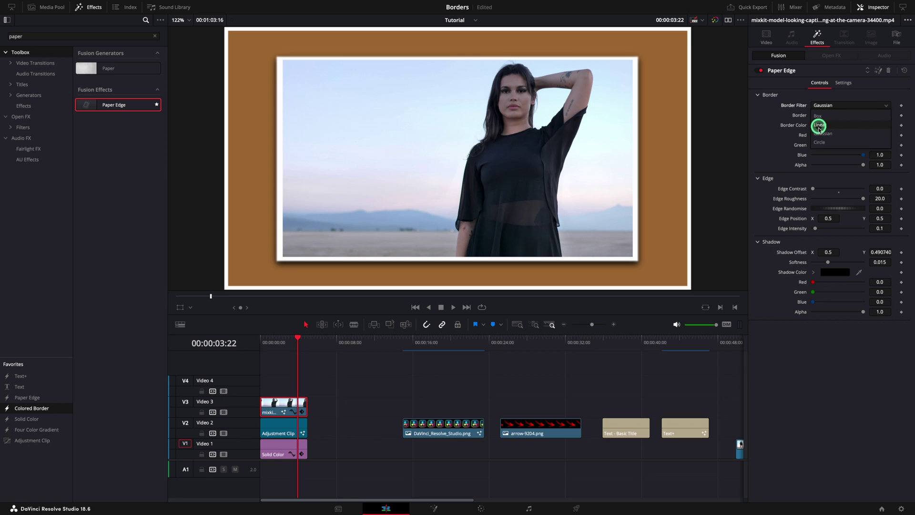
{"action": "left_click", "coordinate": [839, 144]}
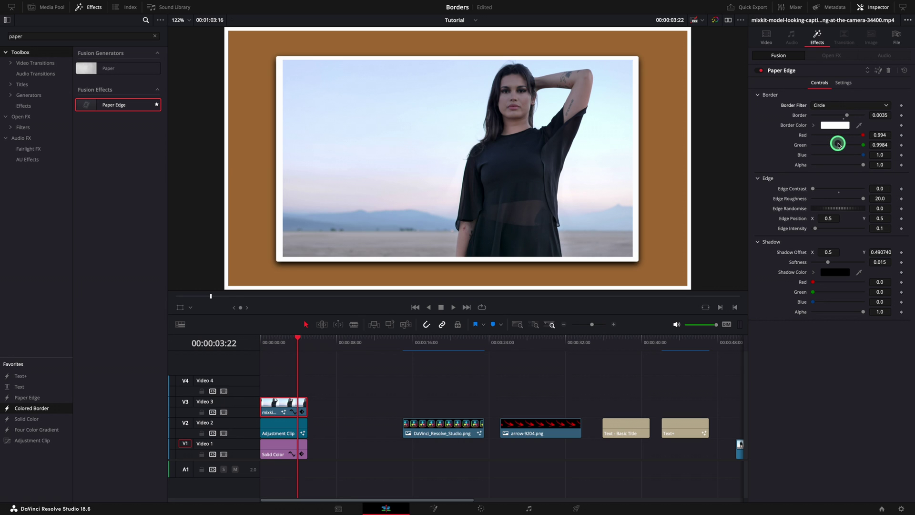
{"action": "left_click_drag", "start_coordinate": [847, 116], "coordinate": [855, 117]}
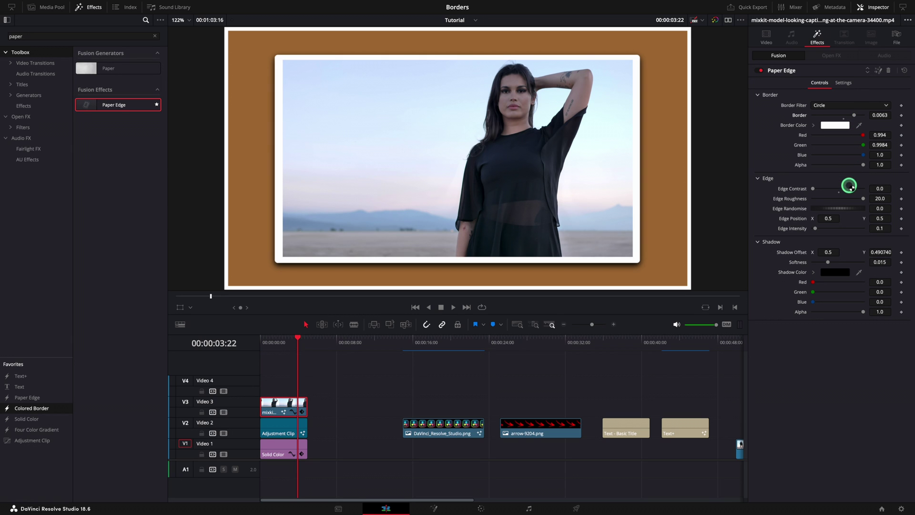
- Reset edge position to 0.5 and raise Shadow Softness to about 0.014
{"action": "left_click_drag", "start_coordinate": [815, 229], "coordinate": [803, 228]}
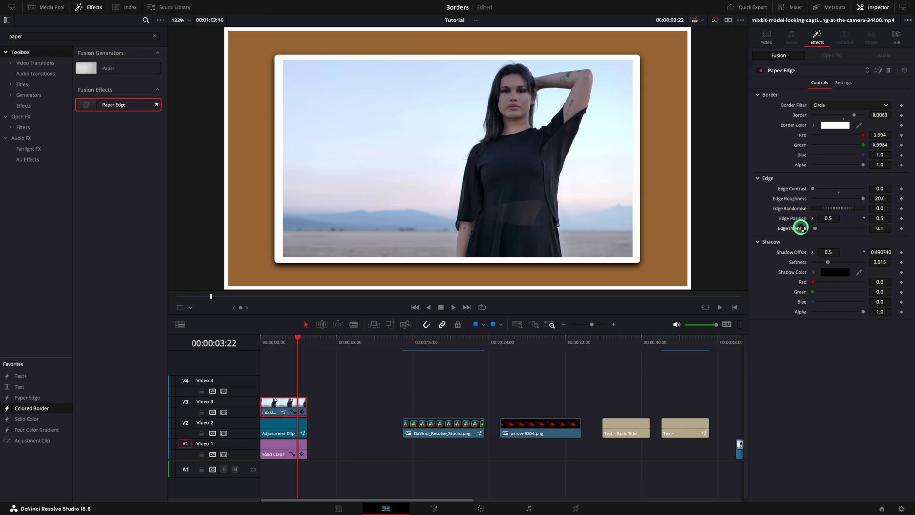
{"action": "key", "text": "ctrl+z"}
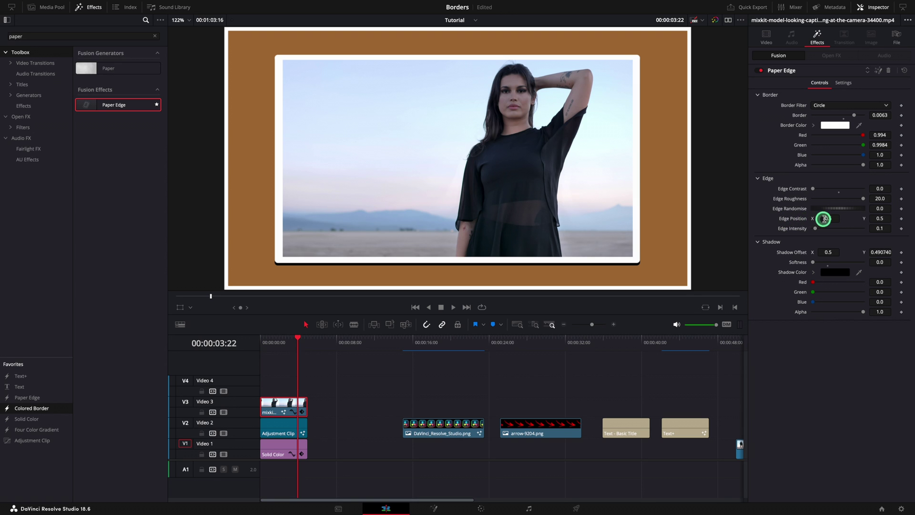
{"action": "left_click_drag", "start_coordinate": [824, 219], "coordinate": [793, 217]}
{"action": "double_click", "coordinate": [792, 217]}
{"action": "left_click_drag", "start_coordinate": [814, 263], "coordinate": [828, 262]}
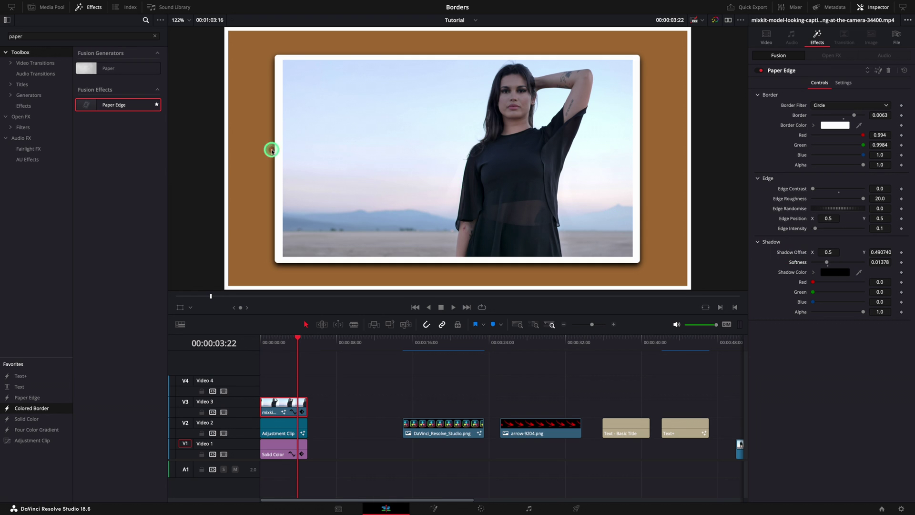
- Add a second magenta Paper Edge: Box filter, Edge Contrast 0, Softness 0, Green 0
{"action": "left_click_drag", "start_coordinate": [86, 104], "coordinate": [273, 405]}
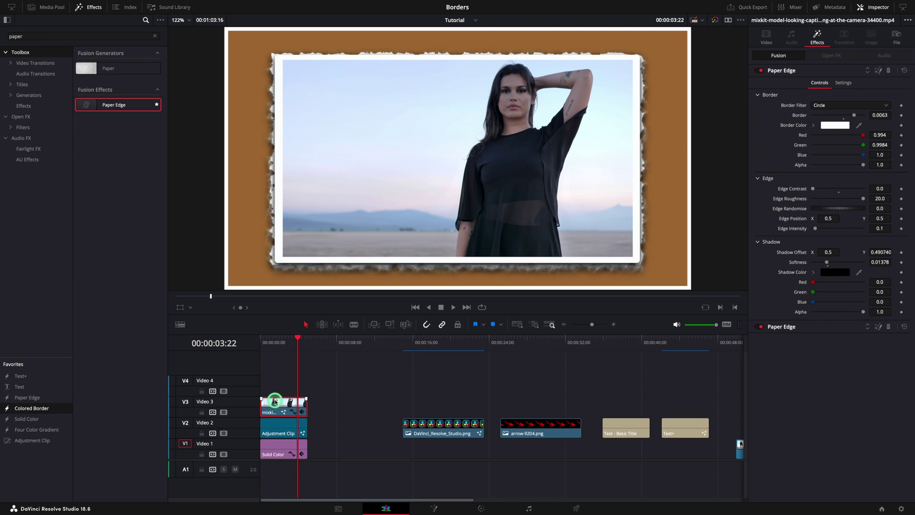
{"action": "left_click", "coordinate": [806, 328]}
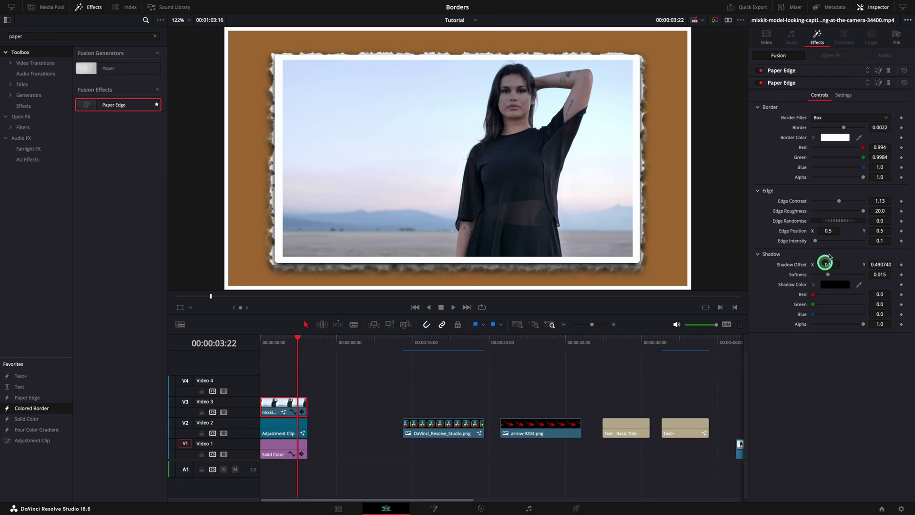
{"action": "left_click", "coordinate": [843, 118]}
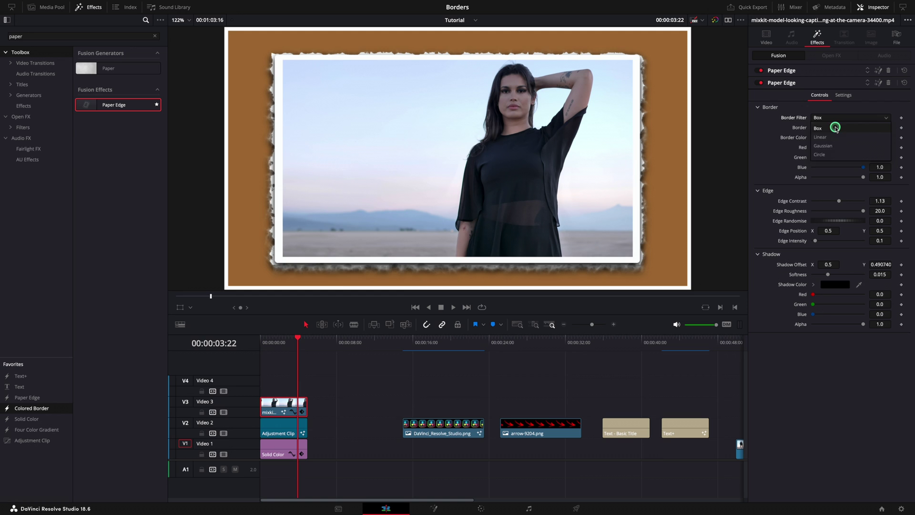
{"action": "left_click", "coordinate": [835, 128]}
{"action": "left_click_drag", "start_coordinate": [840, 200], "coordinate": [808, 201]}
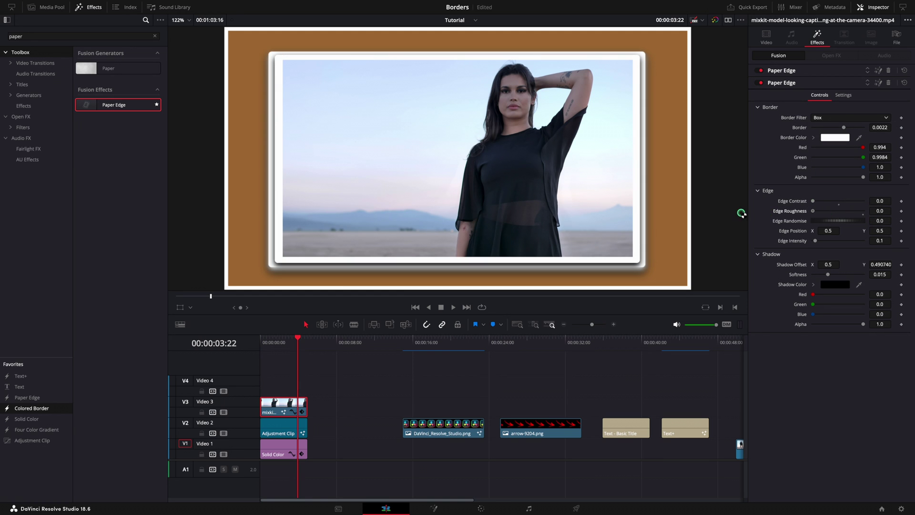
{"action": "left_click_drag", "start_coordinate": [828, 274], "coordinate": [791, 276]}
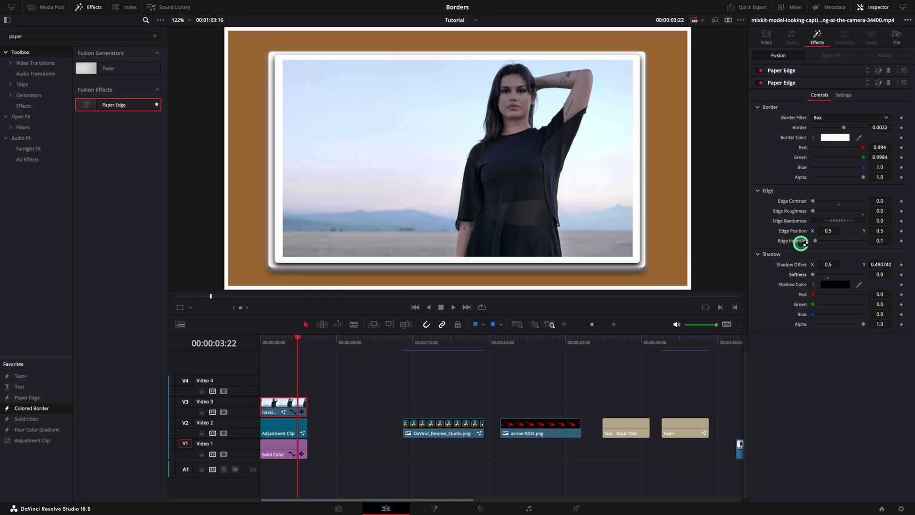
{"action": "left_click_drag", "start_coordinate": [863, 157], "coordinate": [779, 158]}
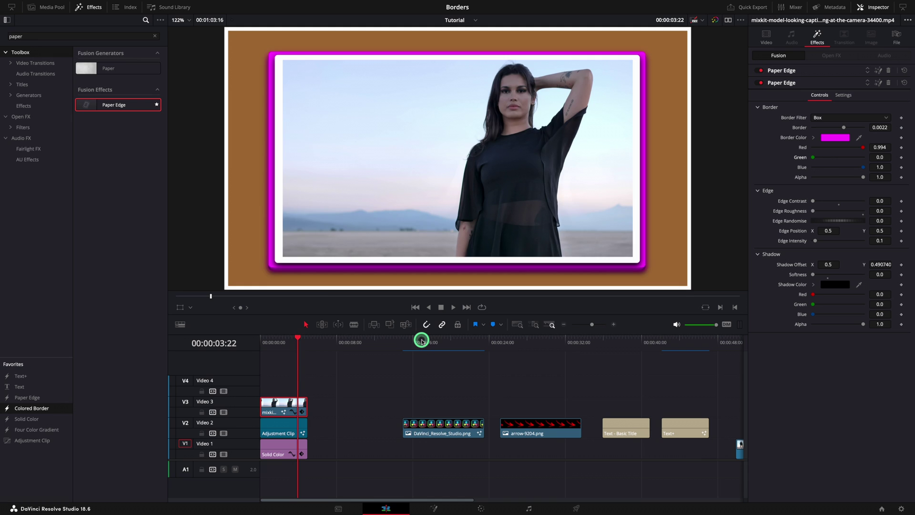
- Extend the Solid Color clip's end rightwards beneath the logo and arrow clips
{"action": "mouse_move", "coordinate": [422, 340]}
{"action": "left_mouse_down"}
{"action": "mouse_move", "coordinate": [454, 341]}
{"action": "mouse_move", "coordinate": [433, 343]}
{"action": "left_mouse_up"}
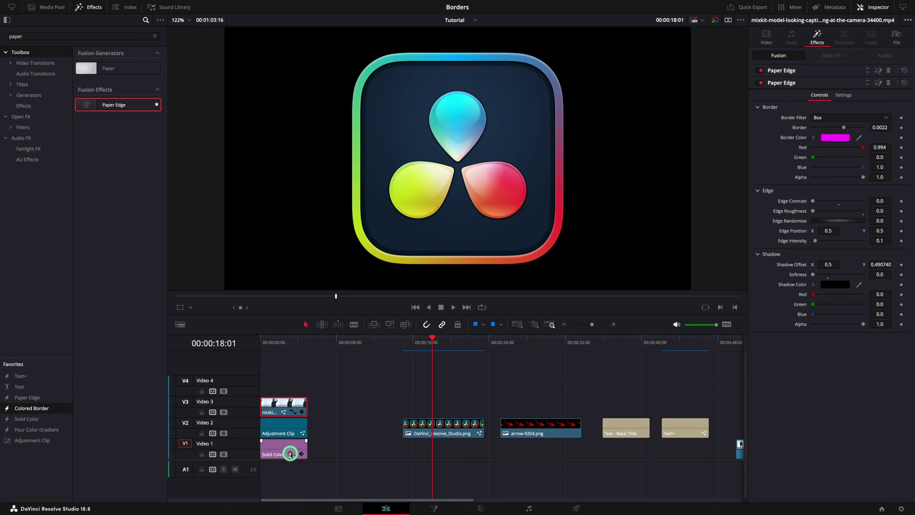
{"action": "left_click", "coordinate": [305, 447]}
{"action": "left_click_drag", "start_coordinate": [306, 448], "coordinate": [593, 462]}
{"action": "left_click", "coordinate": [425, 340]}
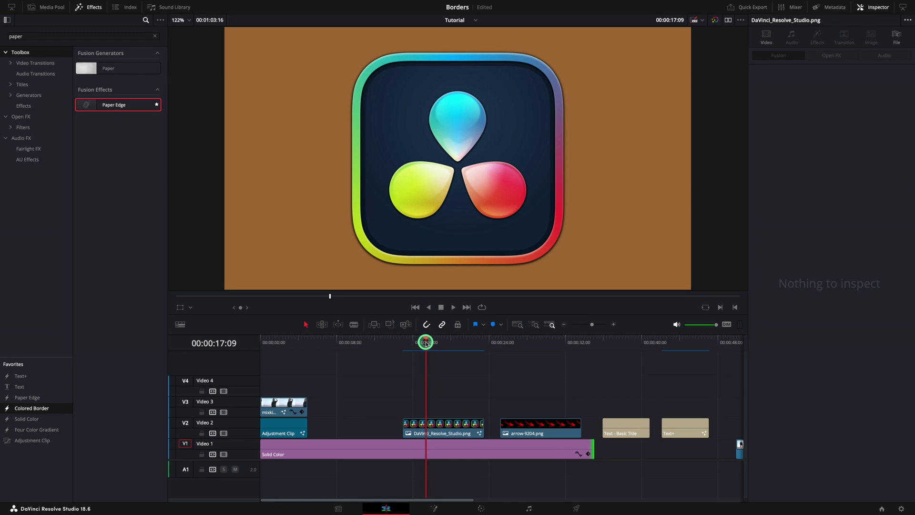
{"action": "left_click", "coordinate": [430, 427]}
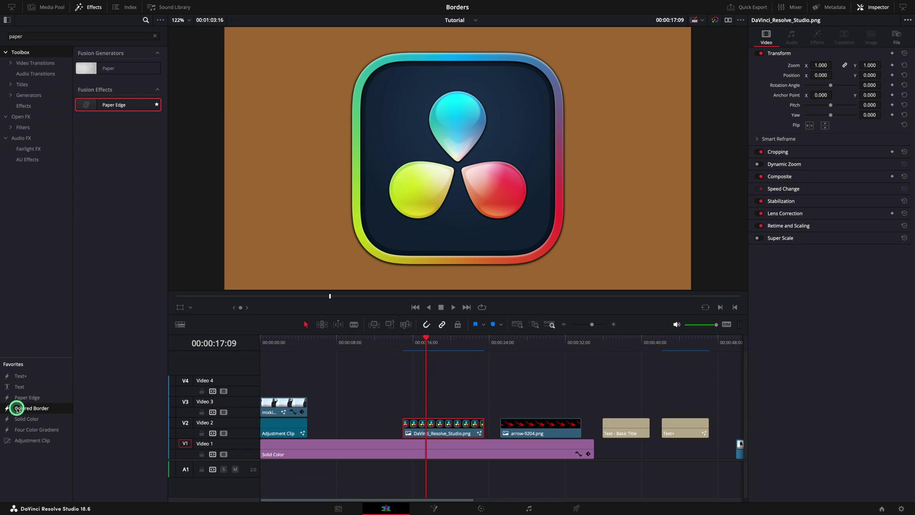
{"action": "left_click_drag", "start_coordinate": [17, 408], "coordinate": [436, 428]}
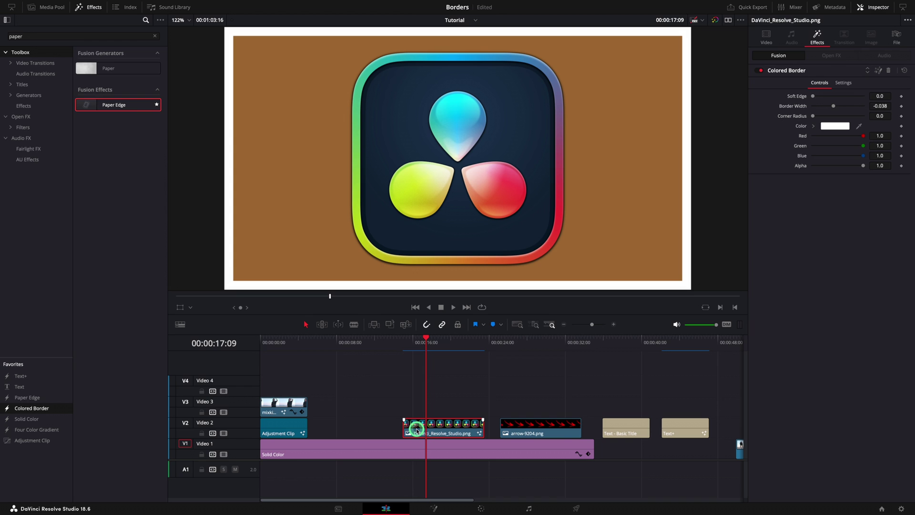
{"action": "left_click", "coordinate": [444, 430]}
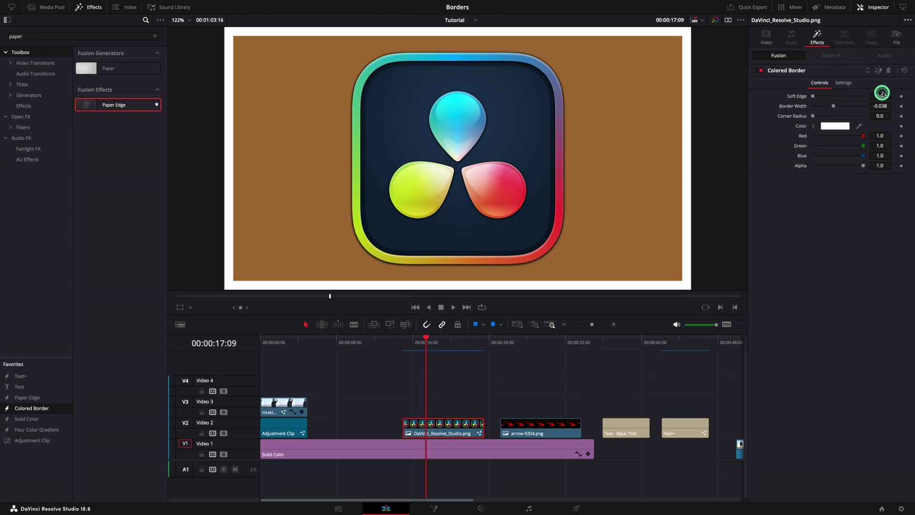
{"action": "left_click", "coordinate": [890, 71]}
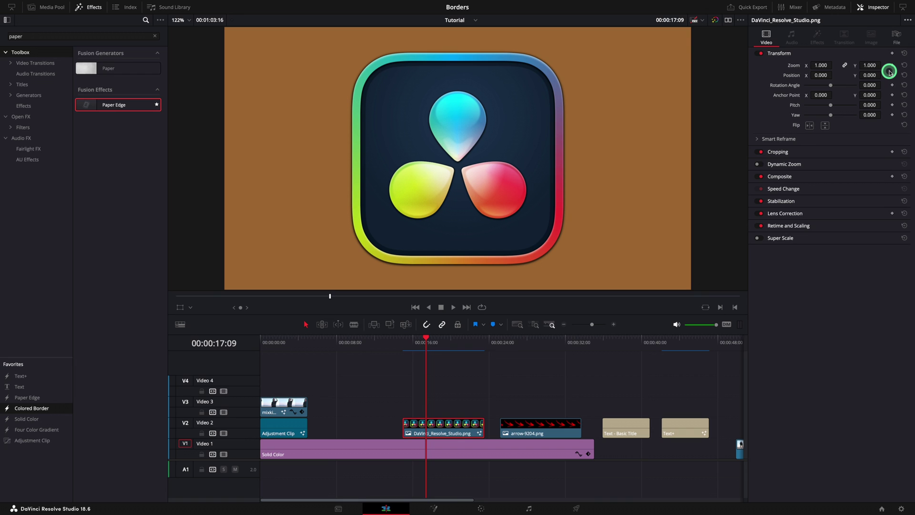
- Frame the logo clip with Paper Edge at Edge Contrast 0, Softness 0 and Circle border filter
{"action": "left_click", "coordinate": [21, 399]}
{"action": "left_click_drag", "start_coordinate": [21, 399], "coordinate": [435, 426]}
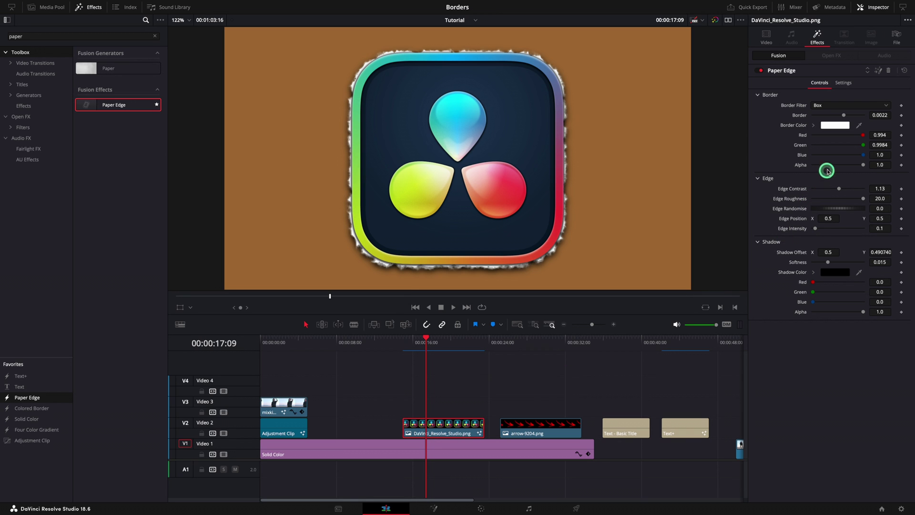
{"action": "left_click_drag", "start_coordinate": [839, 189], "coordinate": [805, 191]}
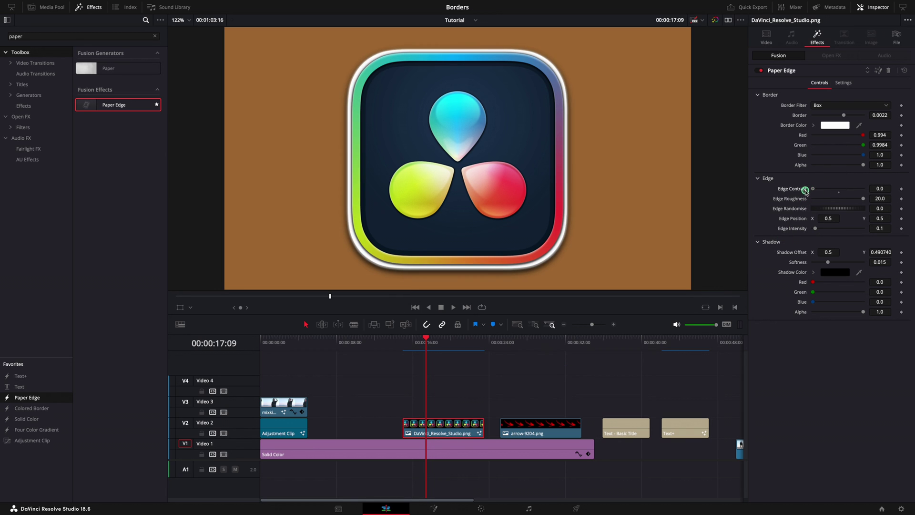
{"action": "left_click", "coordinate": [832, 255]}
{"action": "left_click_drag", "start_coordinate": [829, 263], "coordinate": [793, 264]}
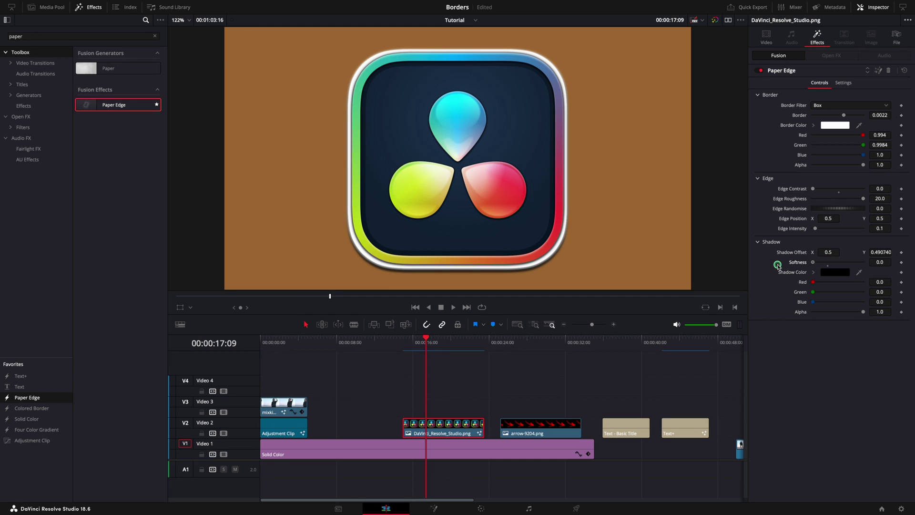
{"action": "left_click", "coordinate": [841, 106]}
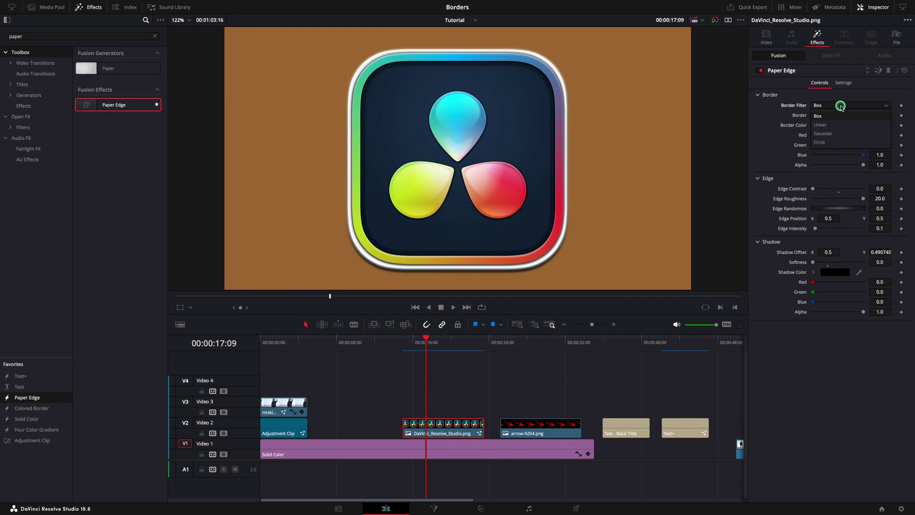
{"action": "left_click", "coordinate": [836, 144]}
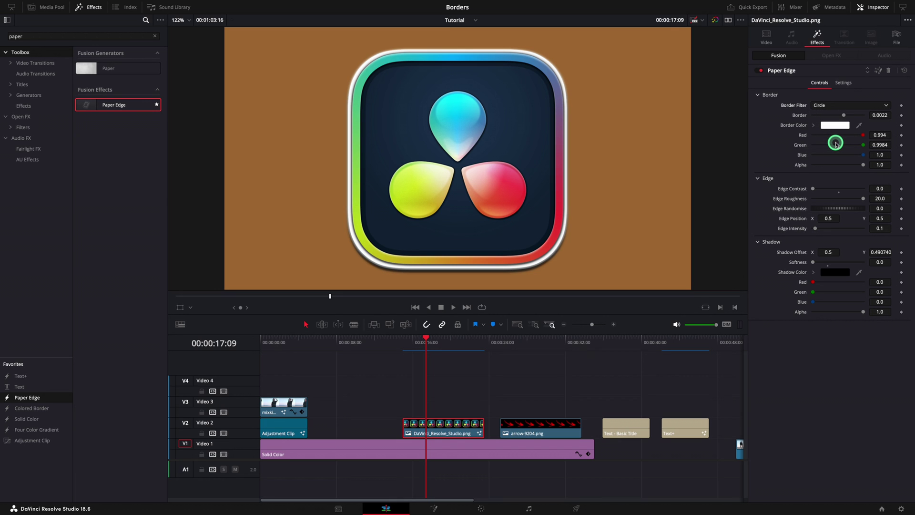
{"action": "left_click_drag", "start_coordinate": [499, 341], "coordinate": [529, 341]}
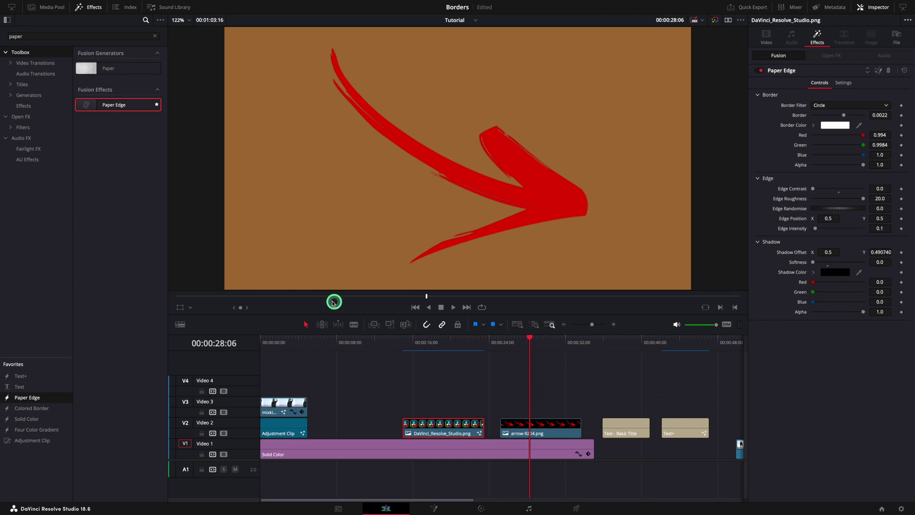
- Apply the Paper Edge effect to the red arrow clip and select it for editing
{"action": "left_click_drag", "start_coordinate": [95, 106], "coordinate": [523, 432]}
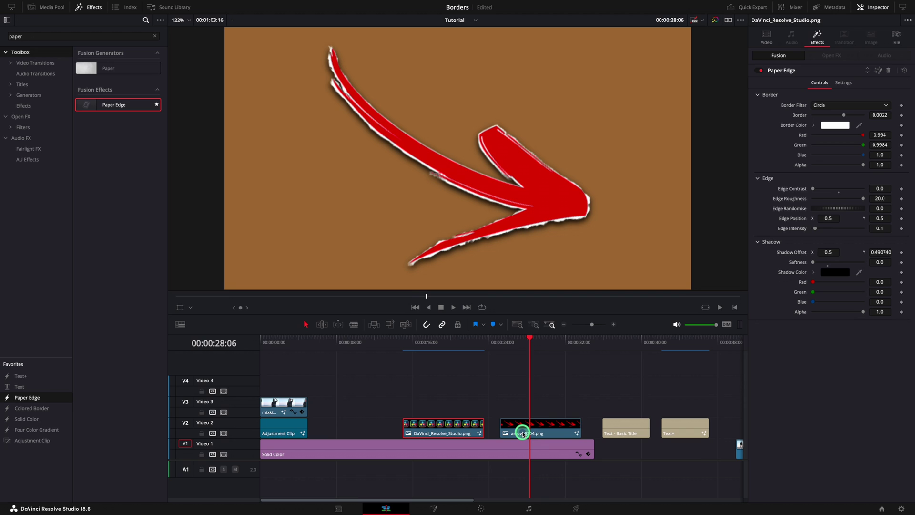
{"action": "left_click", "coordinate": [846, 185]}
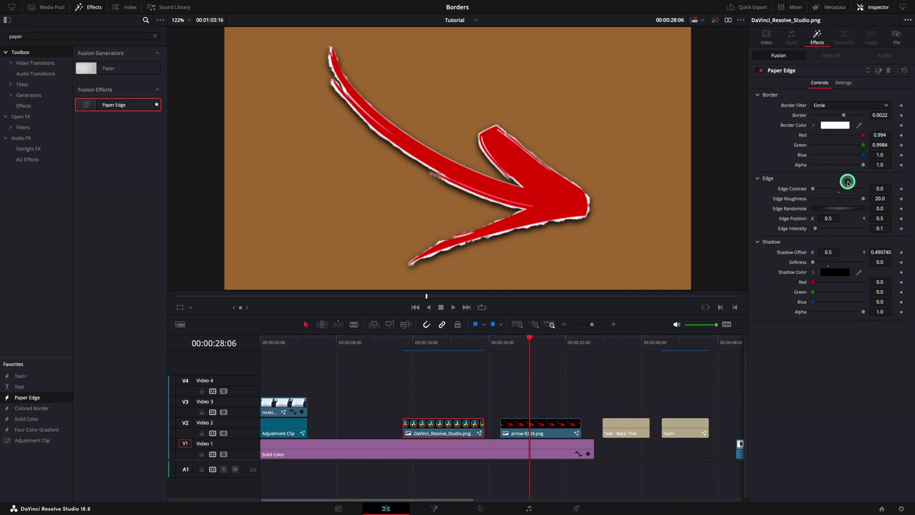
{"action": "left_click", "coordinate": [547, 430]}
{"action": "left_click", "coordinate": [705, 371]}
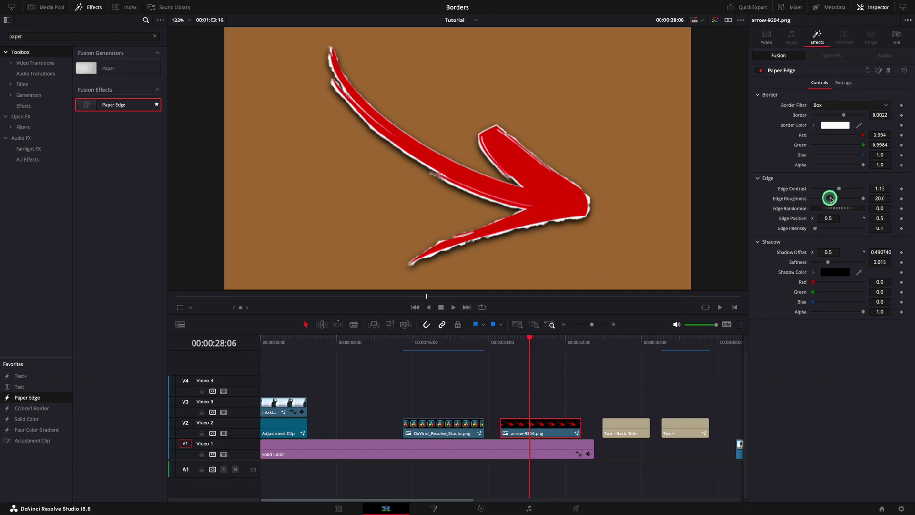
- Set Border 0.0057, Border Filter Circle, Edge Contrast 0 and Shadow Softness 0.03386
{"action": "left_click_drag", "start_coordinate": [843, 115], "coordinate": [848, 116]}
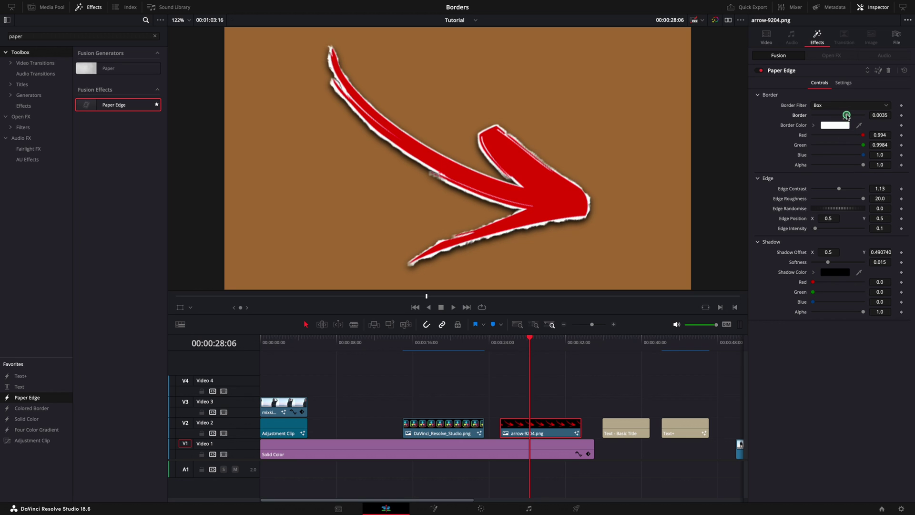
{"action": "left_click", "coordinate": [829, 106]}
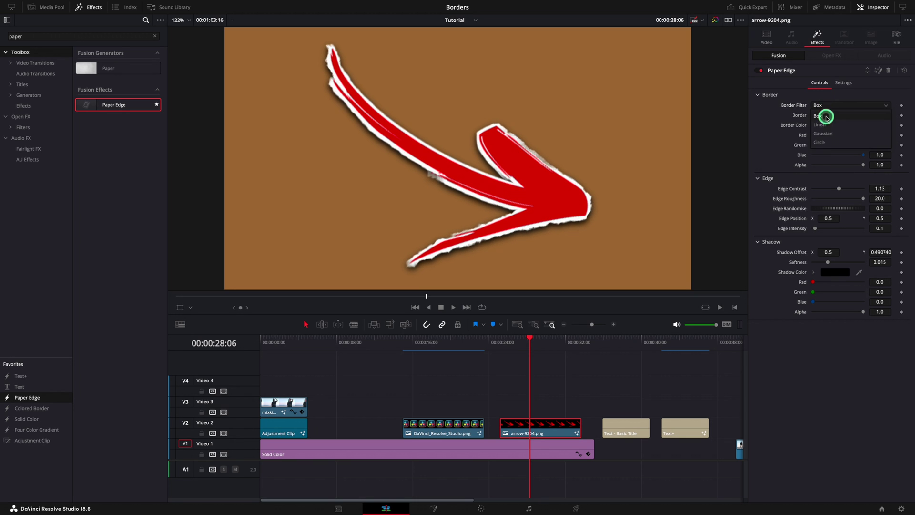
{"action": "left_click", "coordinate": [833, 142]}
{"action": "left_click_drag", "start_coordinate": [839, 189], "coordinate": [810, 190]}
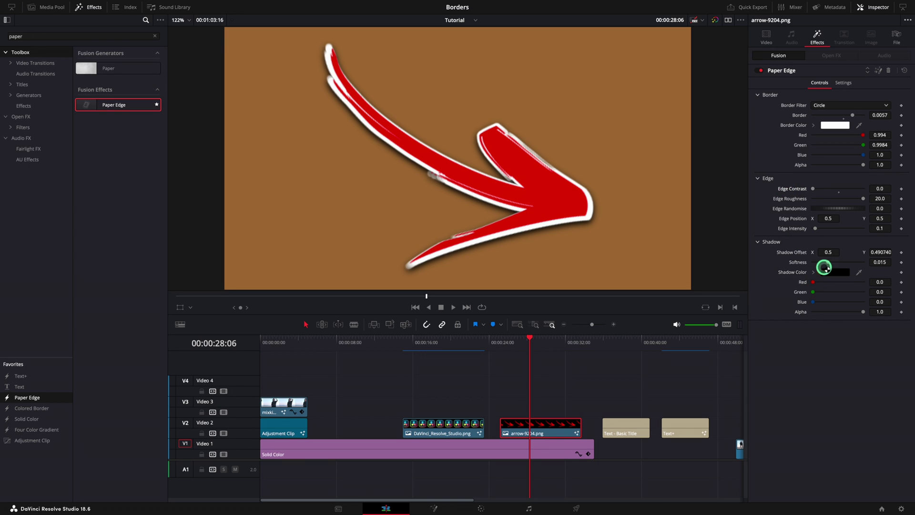
{"action": "left_click_drag", "start_coordinate": [828, 262], "coordinate": [854, 262]}
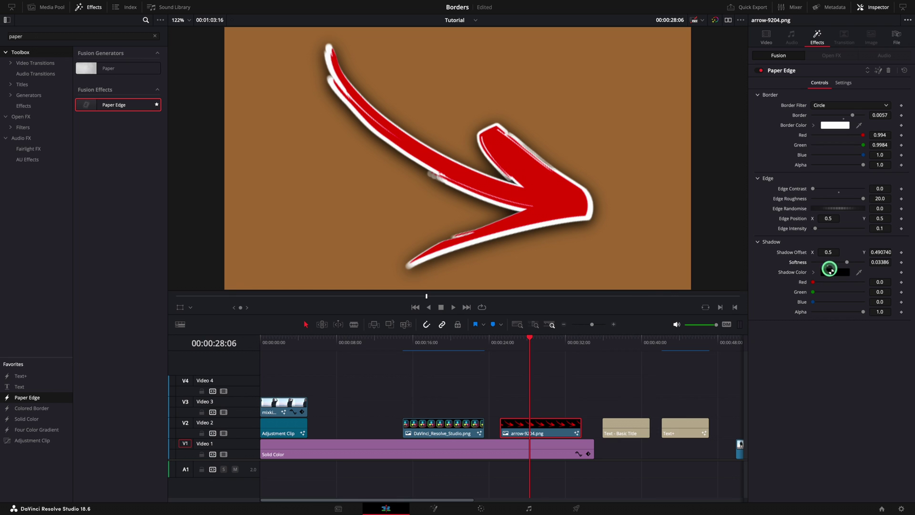
- Apply Colored Border to the Custom Title clip and select it
{"action": "left_click", "coordinate": [619, 344]}
{"action": "left_click", "coordinate": [683, 344]}
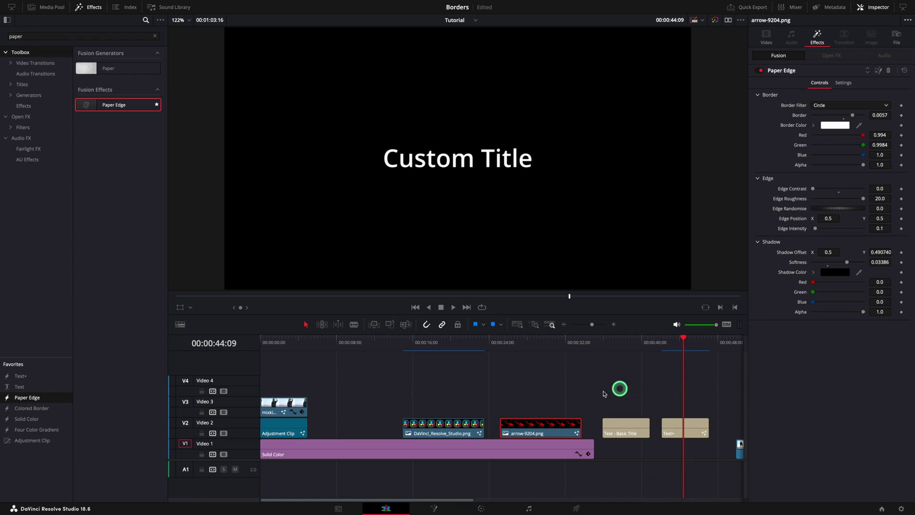
{"action": "left_click_drag", "start_coordinate": [46, 410], "coordinate": [675, 430]}
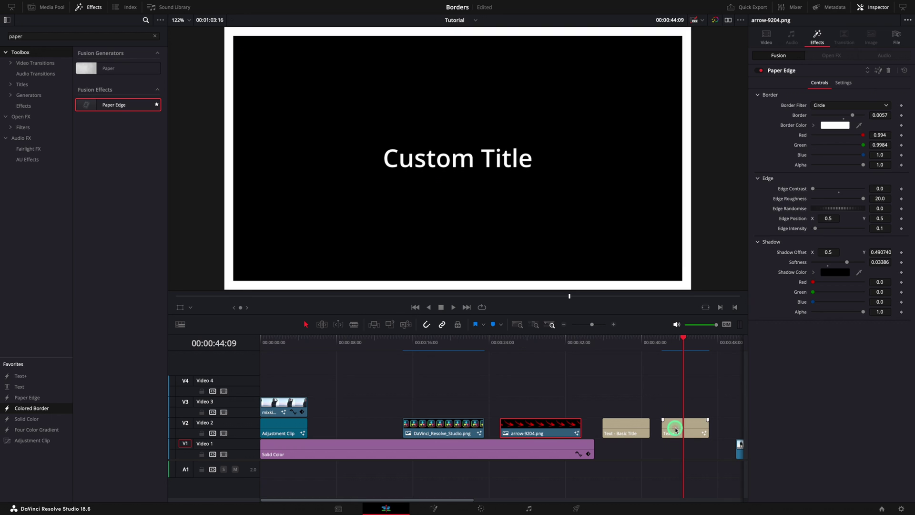
{"action": "left_click", "coordinate": [676, 430]}
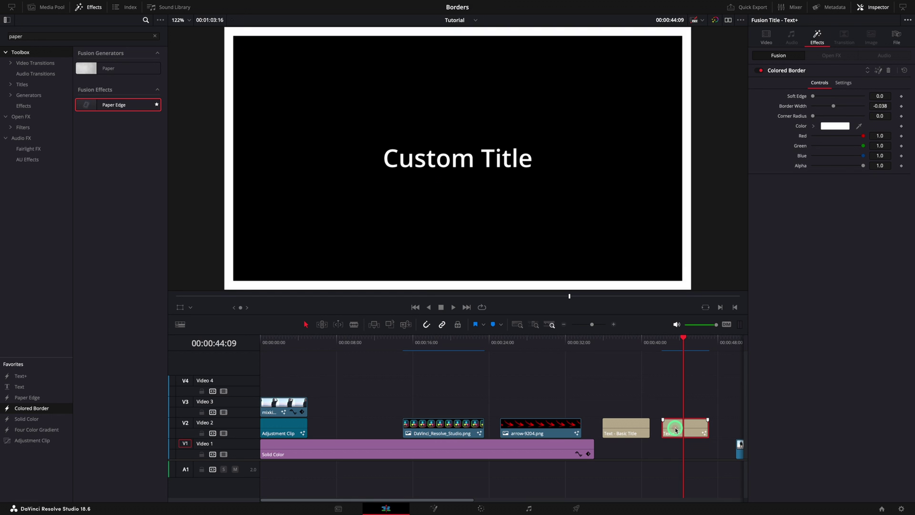
- Add Paper Edge, delete Colored Border, and set Edge Contrast 0 with a red border
{"action": "left_click_drag", "start_coordinate": [11, 397], "coordinate": [670, 424]}
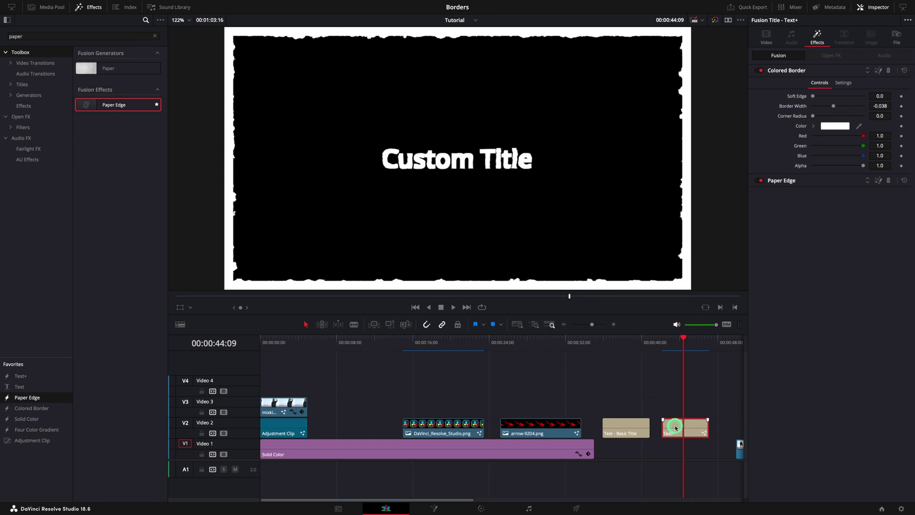
{"action": "left_click", "coordinate": [811, 181]}
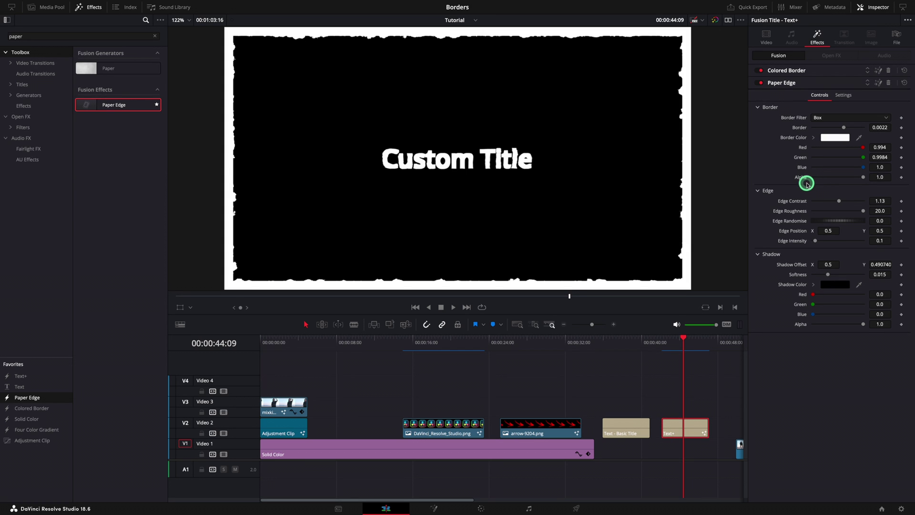
{"action": "left_click", "coordinate": [889, 70]}
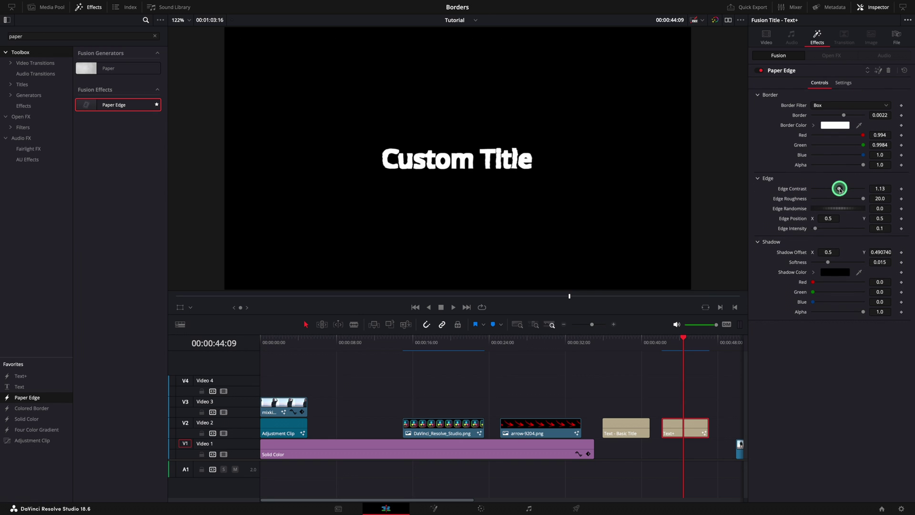
{"action": "left_click_drag", "start_coordinate": [840, 189], "coordinate": [797, 191]}
{"action": "left_click_drag", "start_coordinate": [863, 145], "coordinate": [782, 157]}
- Increase the Custom Title's text Size
{"action": "left_click", "coordinate": [767, 37]}
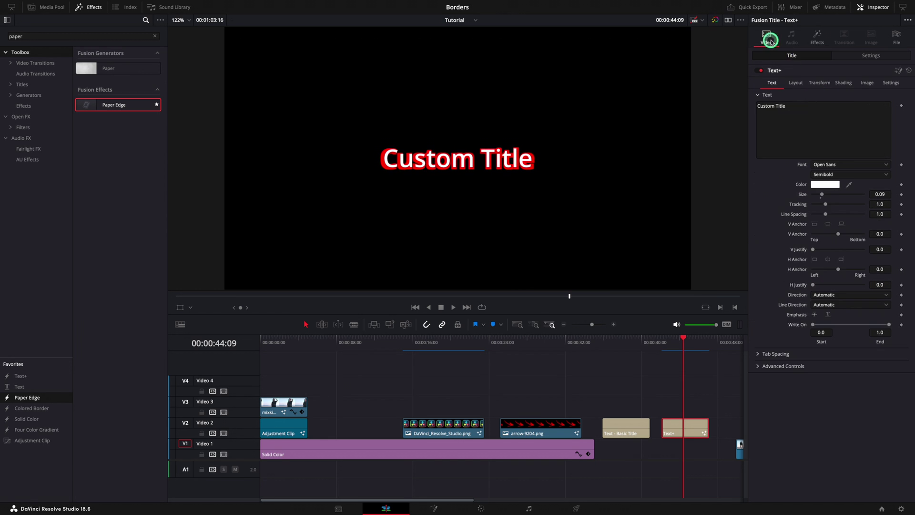
{"action": "left_click_drag", "start_coordinate": [821, 194], "coordinate": [836, 196]}
{"action": "left_click", "coordinate": [817, 37]}
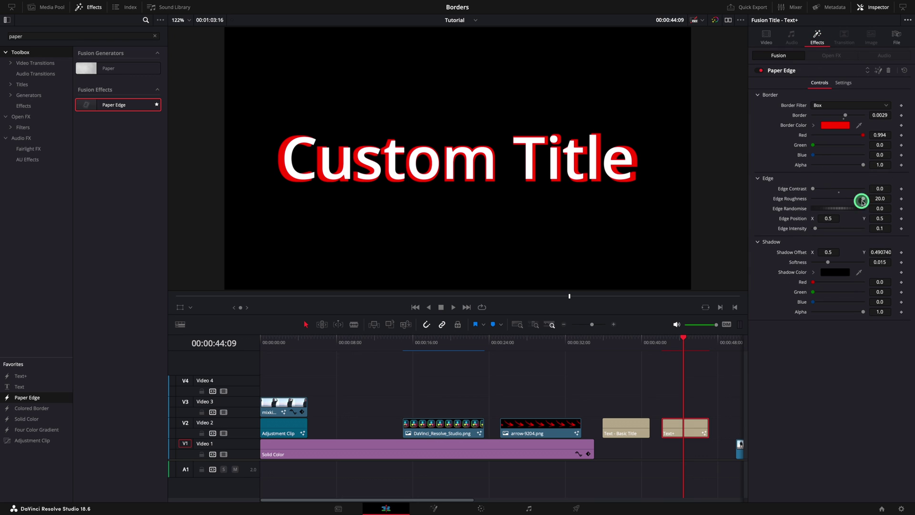
- Make the shadow blue, thin the Border to 0.0014, and set Edge Position X 0.463
{"action": "left_click", "coordinate": [830, 272]}
{"action": "left_click", "coordinate": [27, 336]}
{"action": "left_click", "coordinate": [71, 420]}
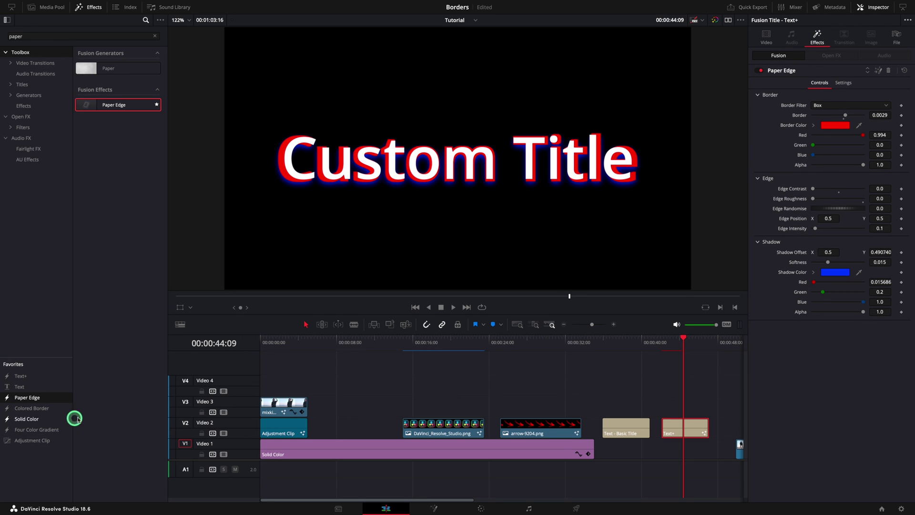
{"action": "left_click_drag", "start_coordinate": [845, 115], "coordinate": [843, 116]}
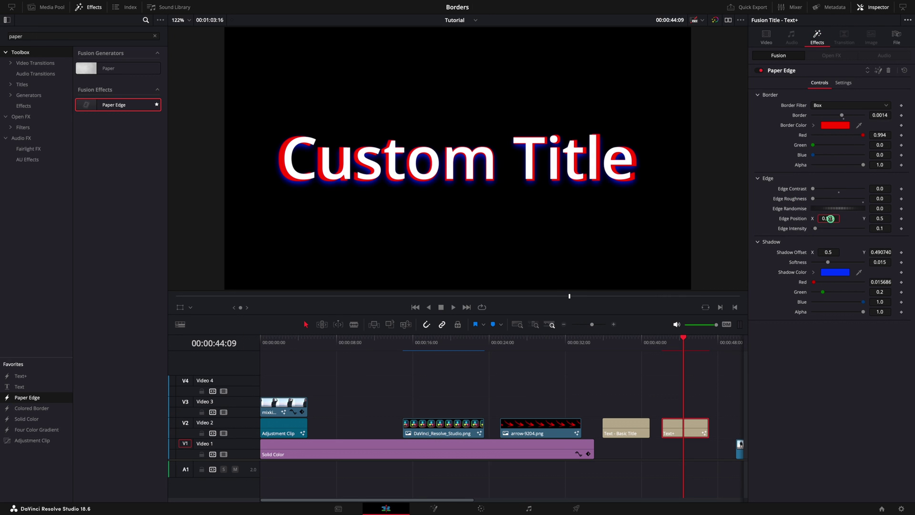
{"action": "left_click_drag", "start_coordinate": [831, 219], "coordinate": [802, 223]}
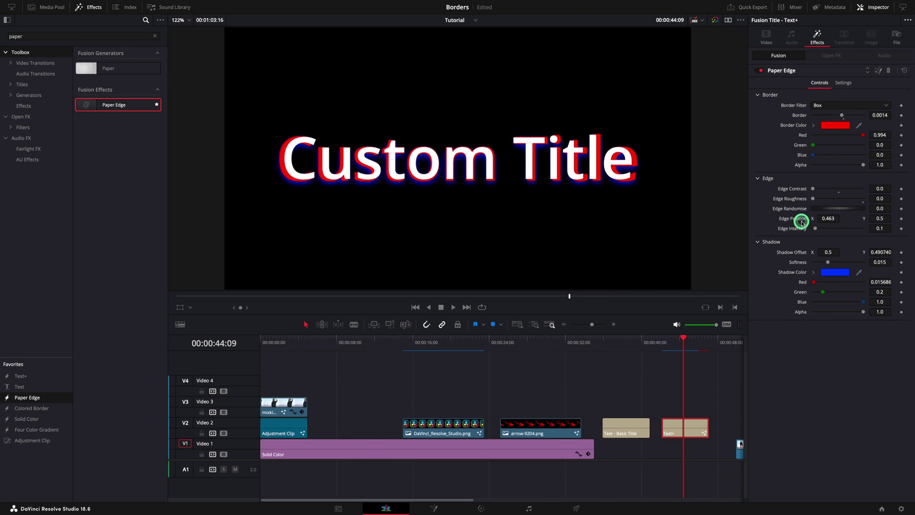
{"action": "left_click_drag", "start_coordinate": [684, 340], "coordinate": [464, 342]}
- Open the desert photographer clip in the Fusion page
{"action": "left_click", "coordinate": [475, 448]}
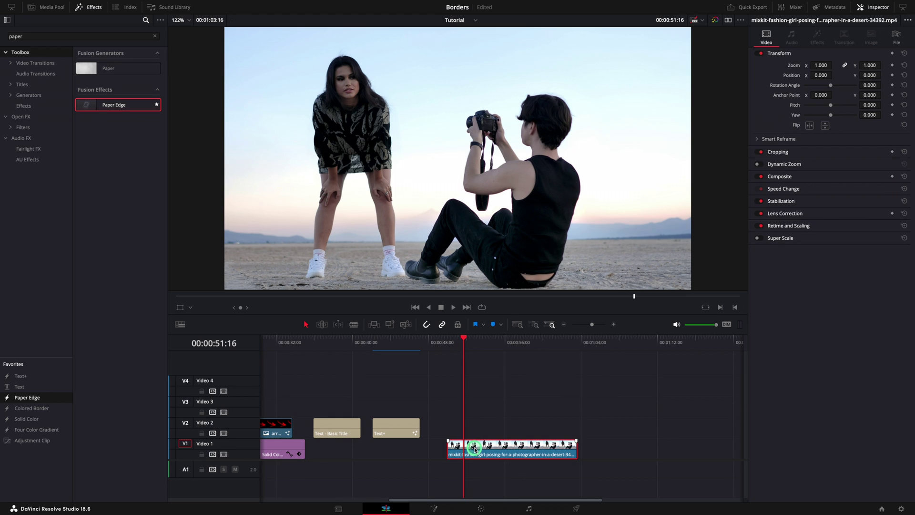
{"action": "right_click", "coordinate": [496, 449]}
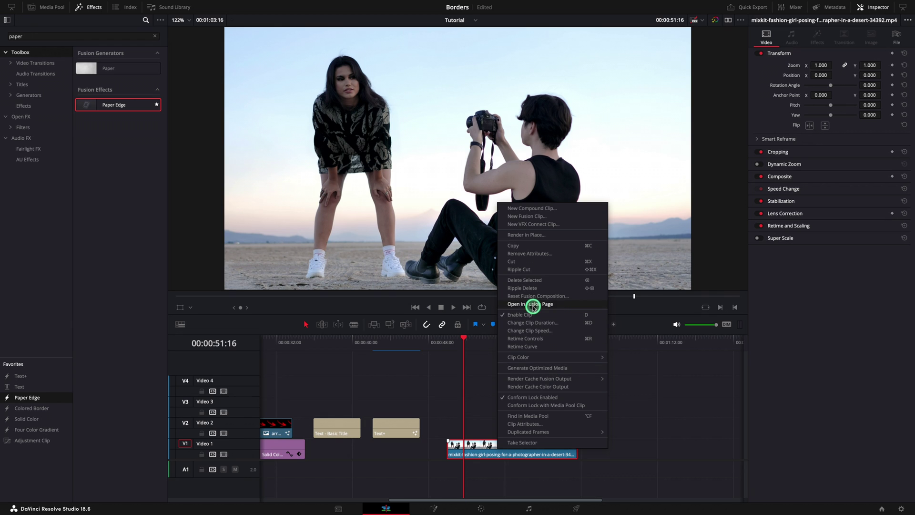
{"action": "left_click", "coordinate": [558, 304]}
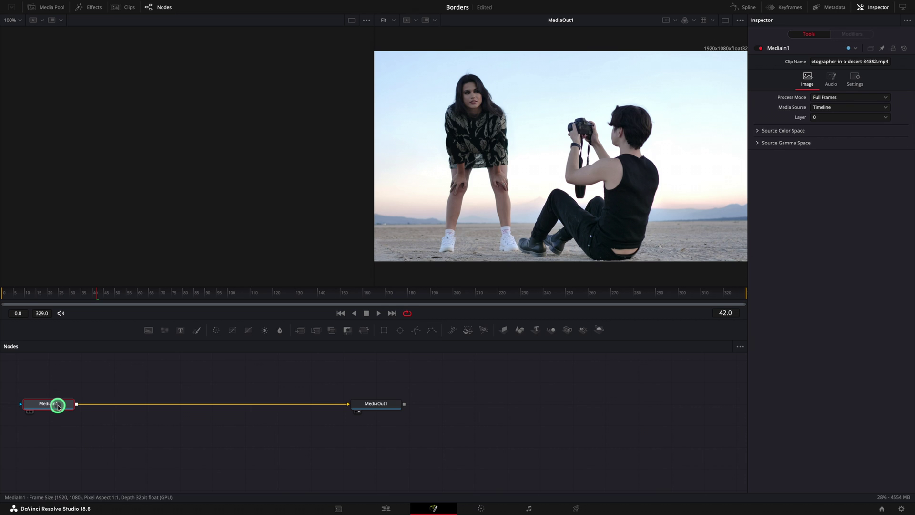
- Insert a MagicMask node after MediaIn1, discarding an accidental polygon node
{"action": "left_click", "coordinate": [415, 330]}
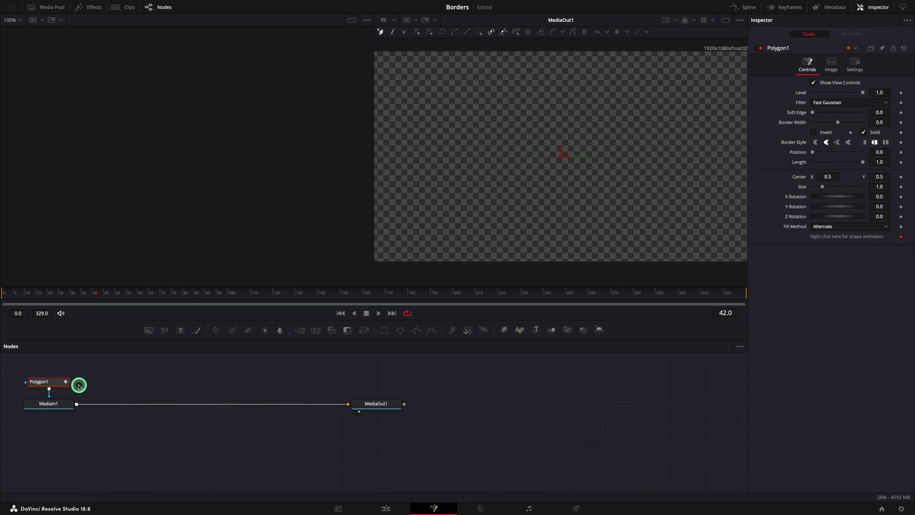
{"action": "key", "text": "Delete"}
{"action": "left_click", "coordinate": [48, 404]}
{"action": "key", "text": "shift+space"}
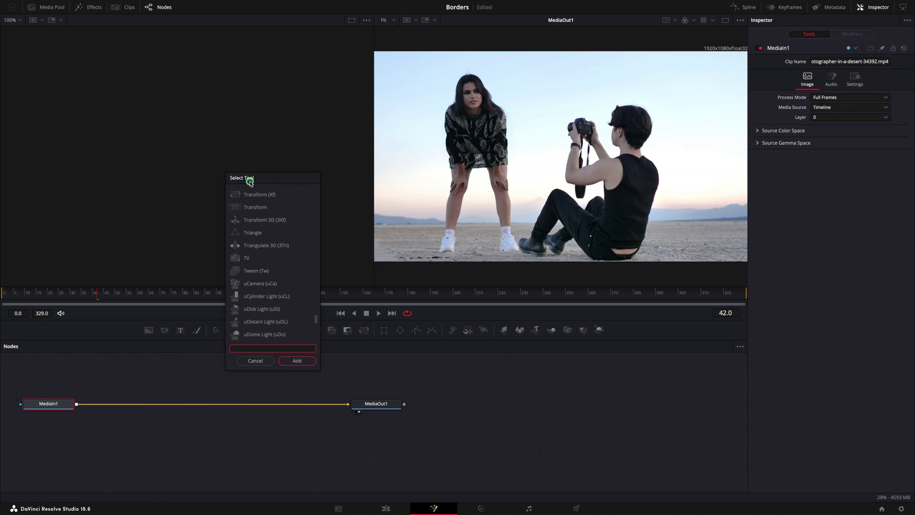
{"action": "type", "text": "magic"}
{"action": "left_click", "coordinate": [297, 362]}
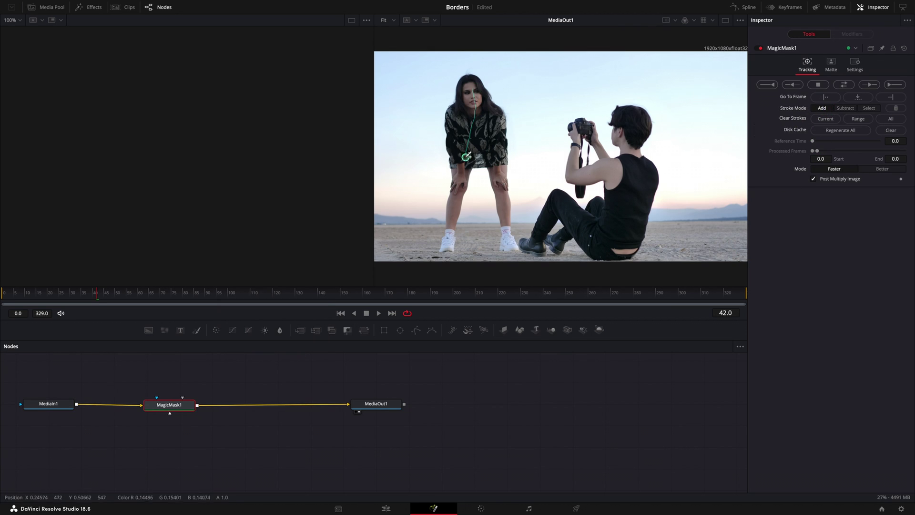
- Stroke the standing woman, track the mask, then return to the Edit page
{"action": "left_click_drag", "start_coordinate": [450, 236], "coordinate": [451, 237]}
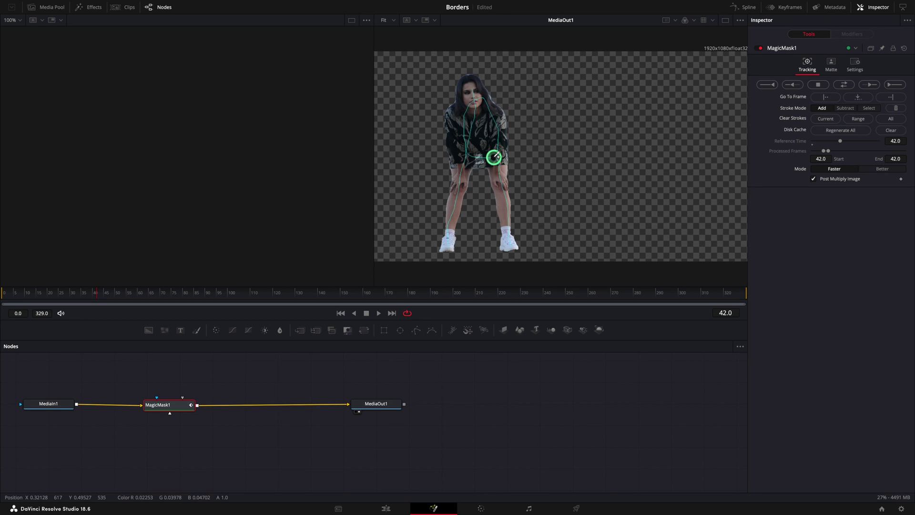
{"action": "left_click", "coordinate": [848, 86]}
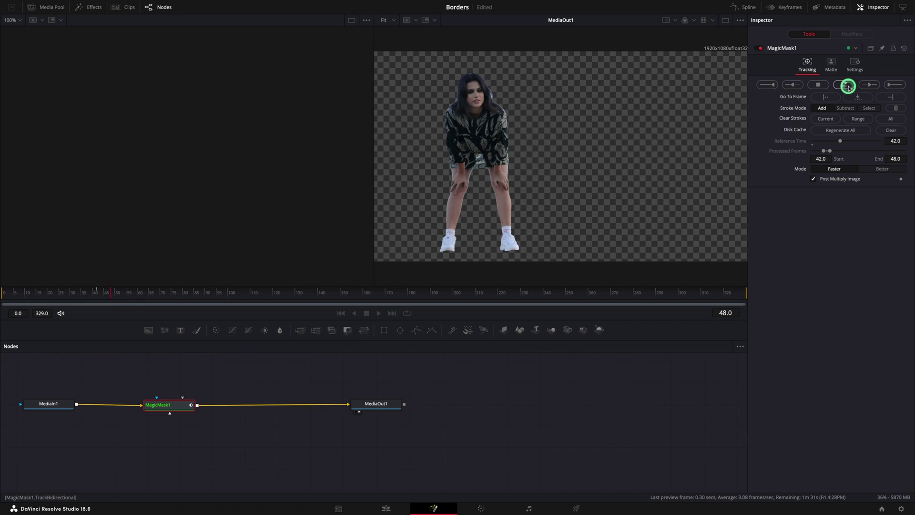
{"action": "left_click", "coordinate": [846, 86]}
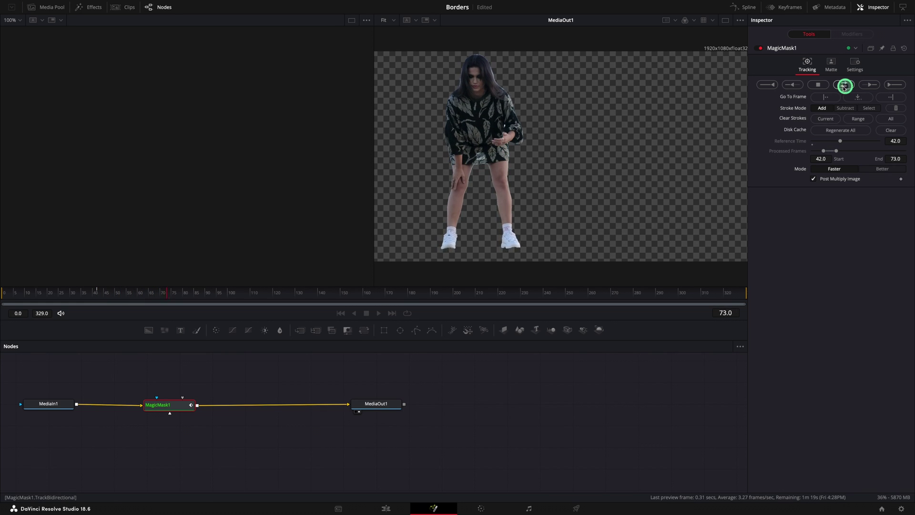
{"action": "left_click", "coordinate": [524, 263]}
{"action": "left_click", "coordinate": [386, 509]}
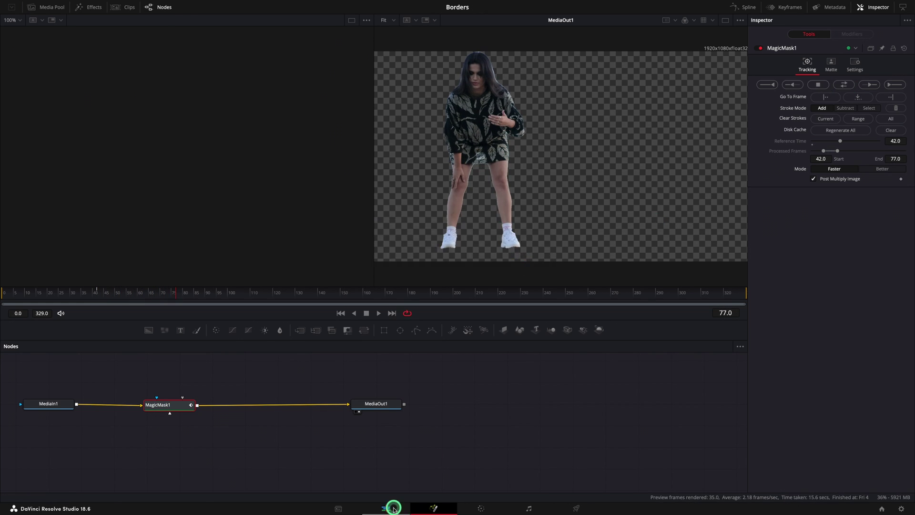
- Apply Paper Edge to the desert clip with a yellow border colour
{"action": "left_click_drag", "start_coordinate": [242, 244], "coordinate": [478, 453]}
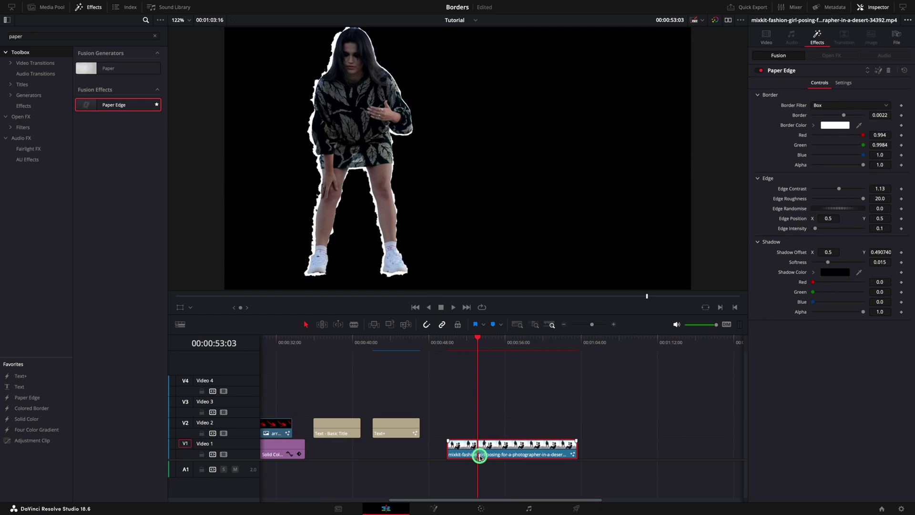
{"action": "left_click", "coordinate": [850, 127]}
{"action": "left_click", "coordinate": [24, 362]}
{"action": "left_click", "coordinate": [67, 419]}
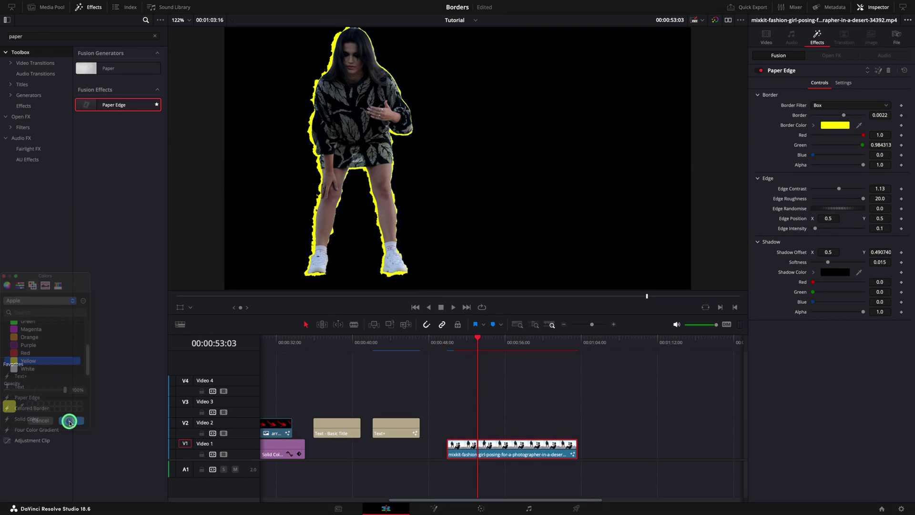
- Set Edge Contrast and Roughness 0, Circle filter, Edge Position 0.255/0.511, then play it back
{"action": "left_click_drag", "start_coordinate": [839, 189], "coordinate": [788, 191]}
{"action": "left_click_drag", "start_coordinate": [875, 200], "coordinate": [911, 223]}
{"action": "left_click", "coordinate": [839, 105]}
{"action": "left_click", "coordinate": [828, 145]}
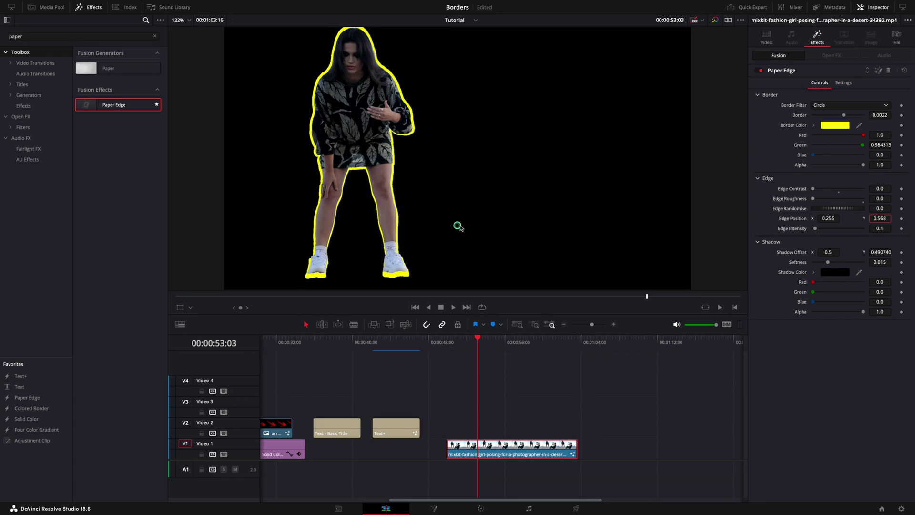
{"action": "left_click", "coordinate": [880, 218]}
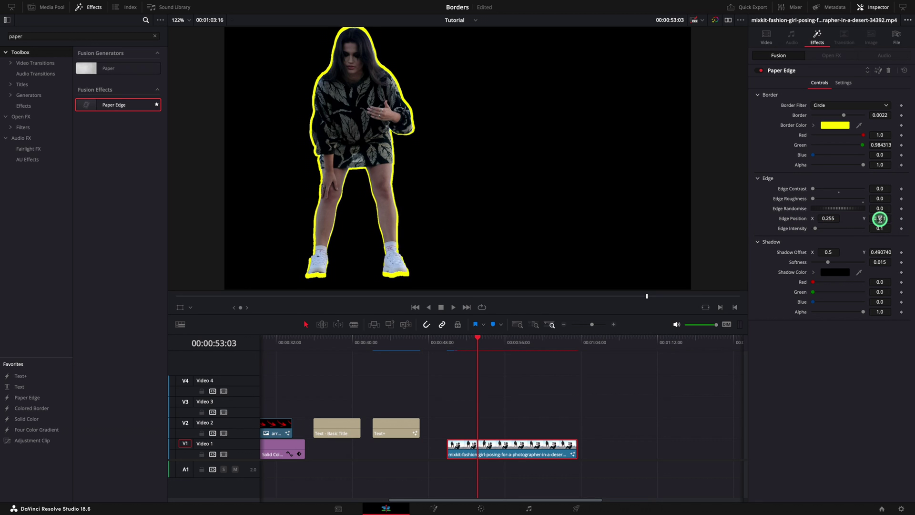
{"action": "left_click", "coordinate": [462, 340]}
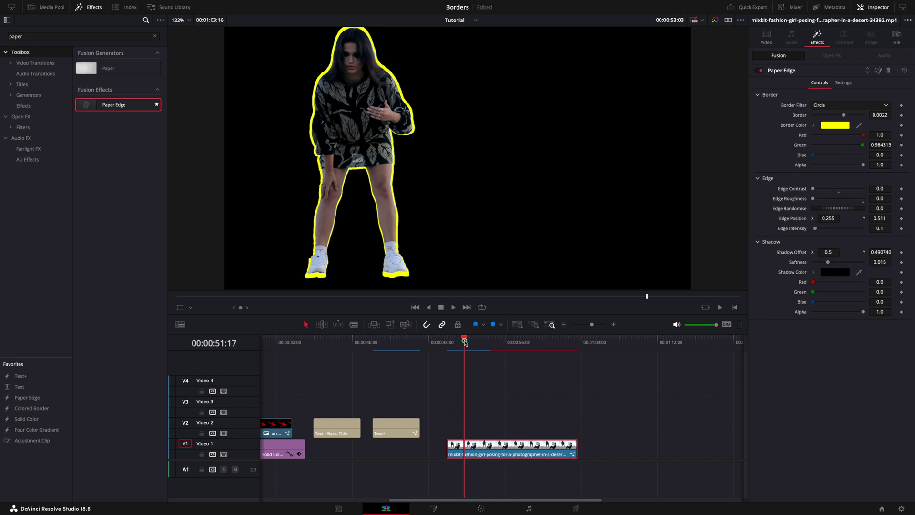
{"action": "key", "text": "space"}
- Lift the woman clip to V2, extend a Basic Title beneath on V1 reading 'See you next time!'
{"action": "left_click", "coordinate": [463, 340]}
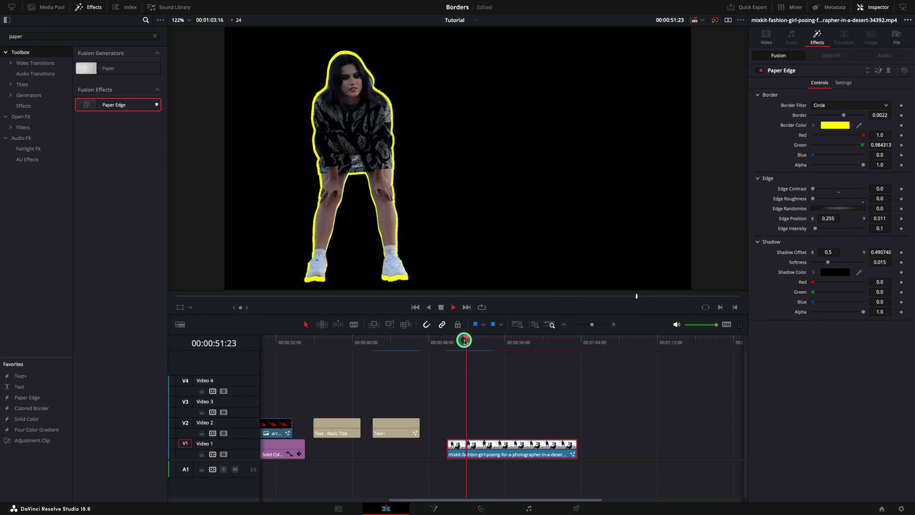
{"action": "key", "text": "space"}
{"action": "left_click_drag", "start_coordinate": [484, 445], "coordinate": [483, 427]}
{"action": "left_click", "coordinate": [390, 432]}
{"action": "left_click_drag", "start_coordinate": [337, 428], "coordinate": [472, 448]}
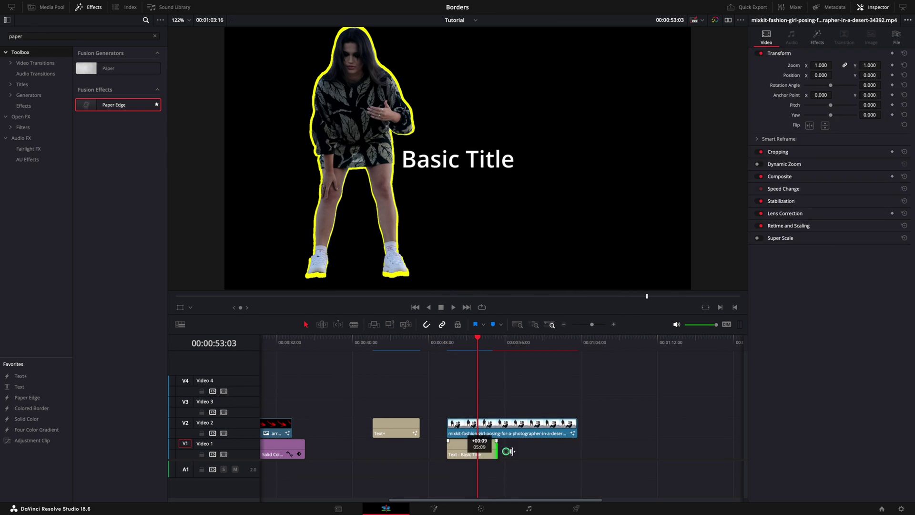
{"action": "left_click_drag", "start_coordinate": [812, 117], "coordinate": [753, 84]}
{"action": "type", "text": "See you next time!"}
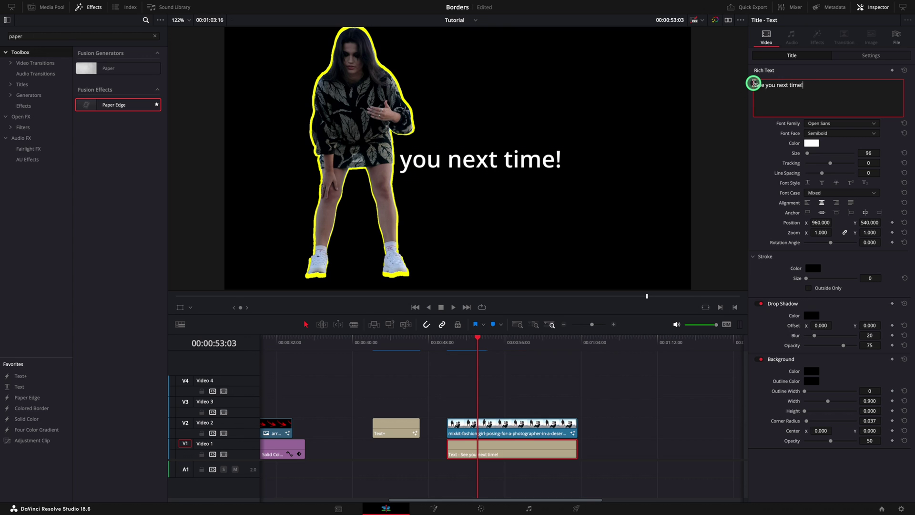